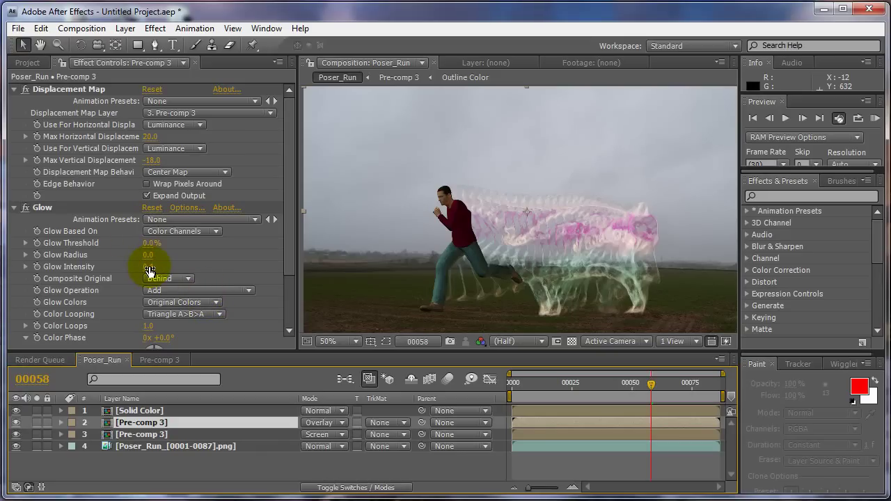
- Lower Glow Intensity, adjust Glow Threshold, and try Color then Lighten on the upper Pre-comp 3
mouse_move(148, 267)
mouse_down()
mouse_move(132, 268)
mouse_move(179, 272)
mouse_move(158, 277)
mouse_up()
mouse_move(148, 243)
mouse_down()
mouse_move(179, 244)
mouse_move(138, 249)
mouse_up()
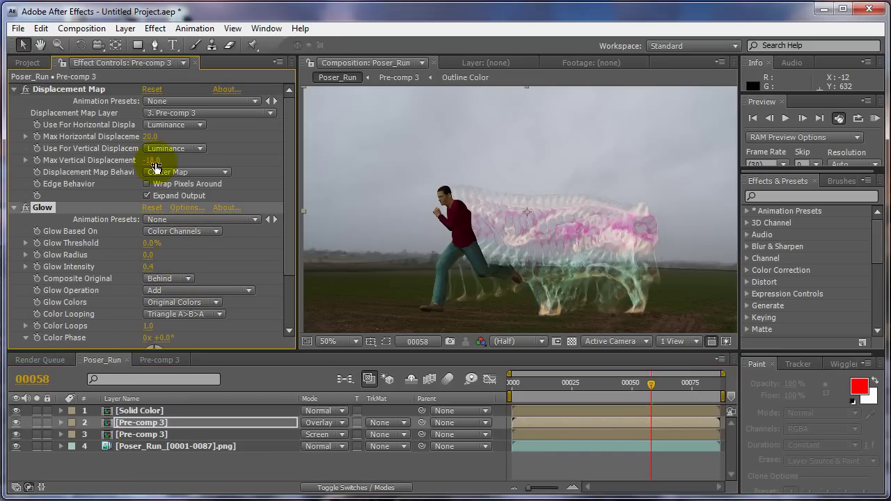
click(327, 423)
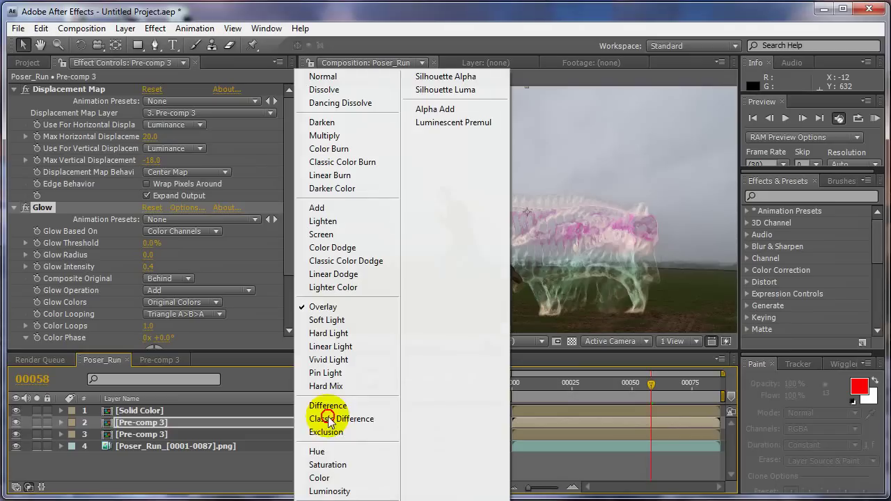
click(324, 478)
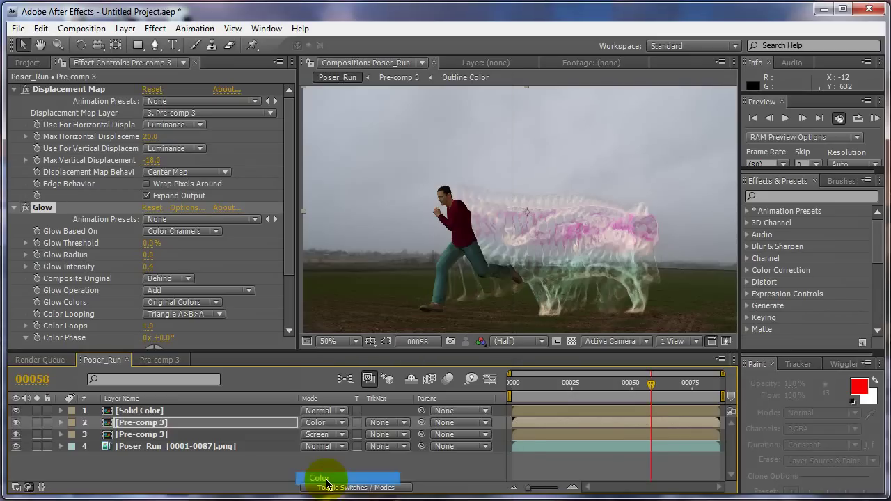
click(317, 427)
click(304, 165)
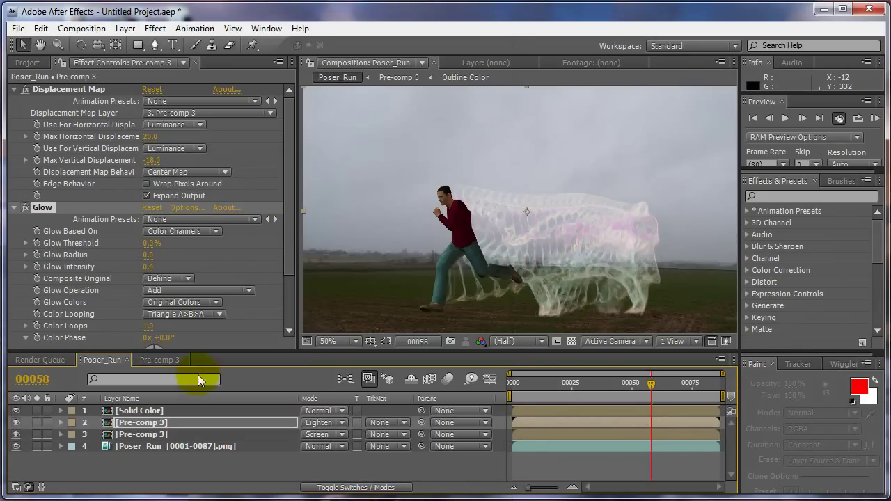
- Delete the upper Pre-comp 3 layer and set the remaining Pre-comp 3 to Normal mode
click(127, 426)
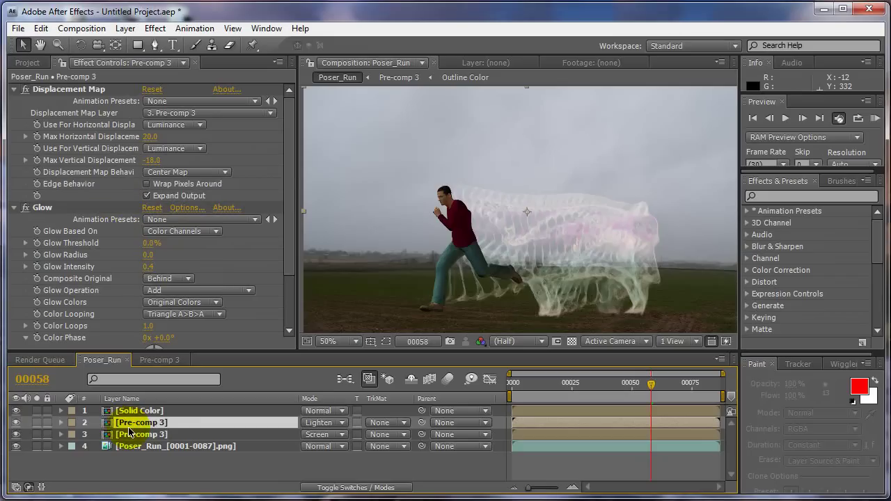
key(Delete)
click(159, 422)
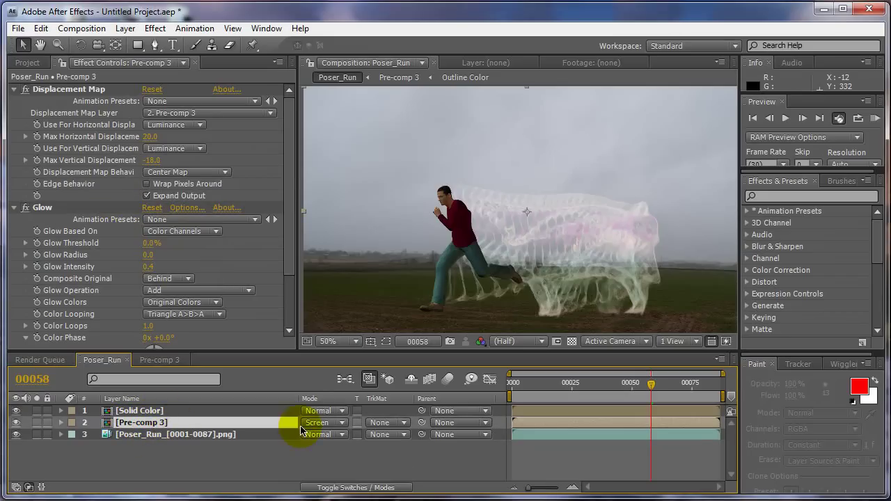
click(307, 426)
click(320, 77)
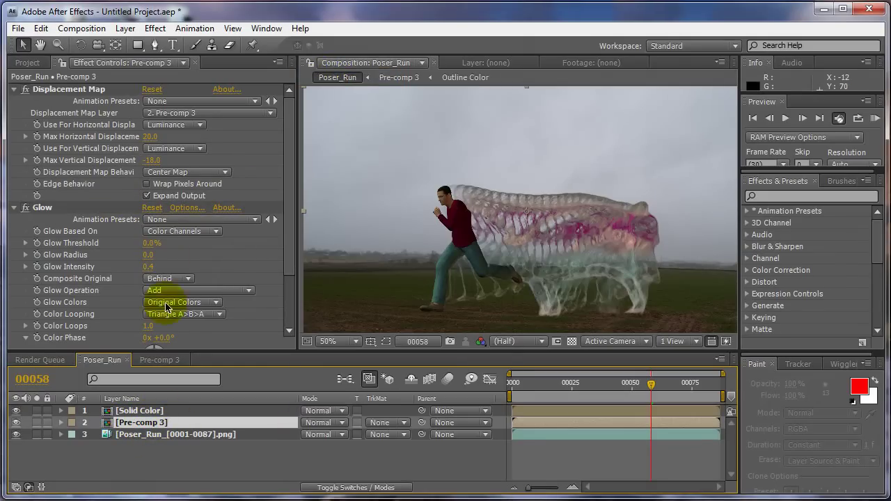
- In Pre-comp 3, compare CC Vector Blur on and off, leave it off, then open Outline Color
click(159, 360)
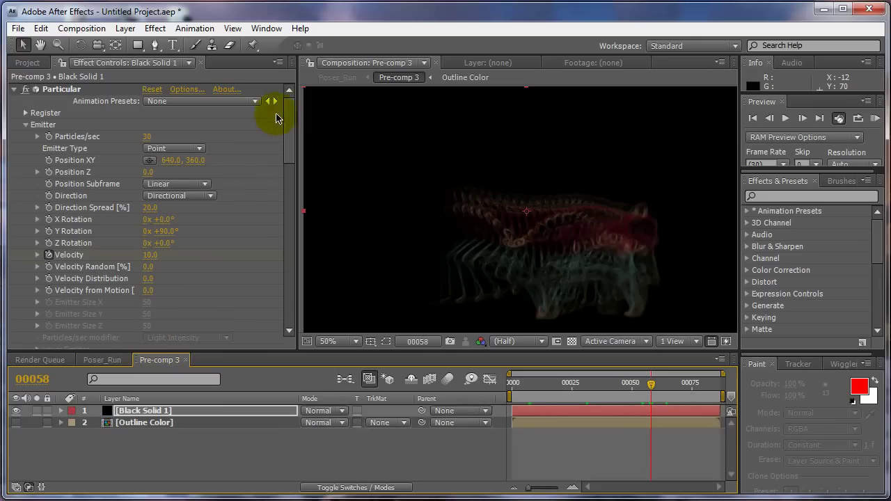
drag(290, 135, 282, 305)
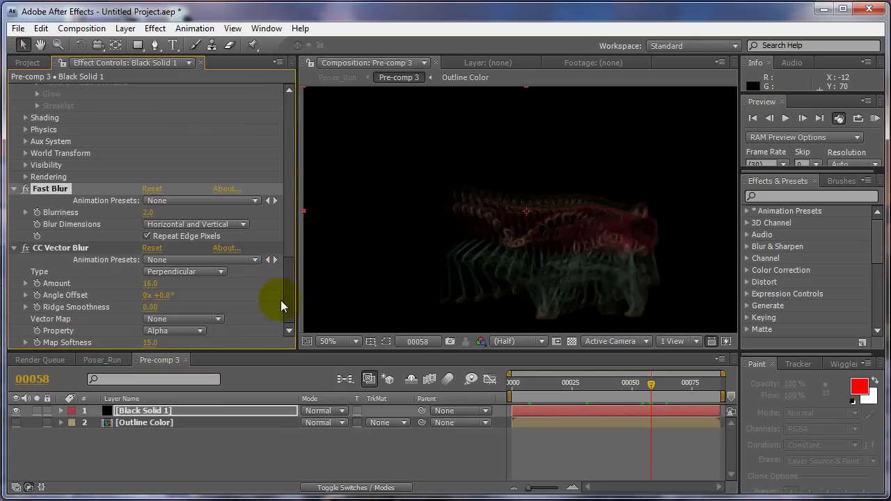
click(27, 248)
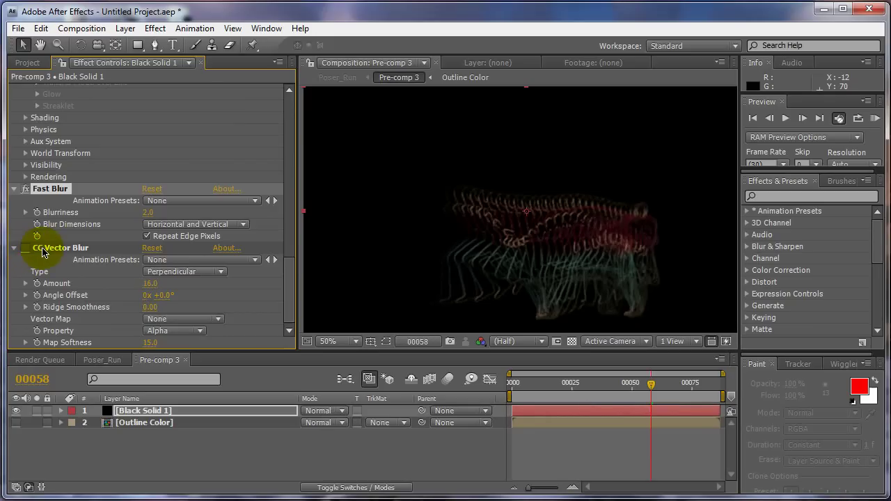
click(27, 248)
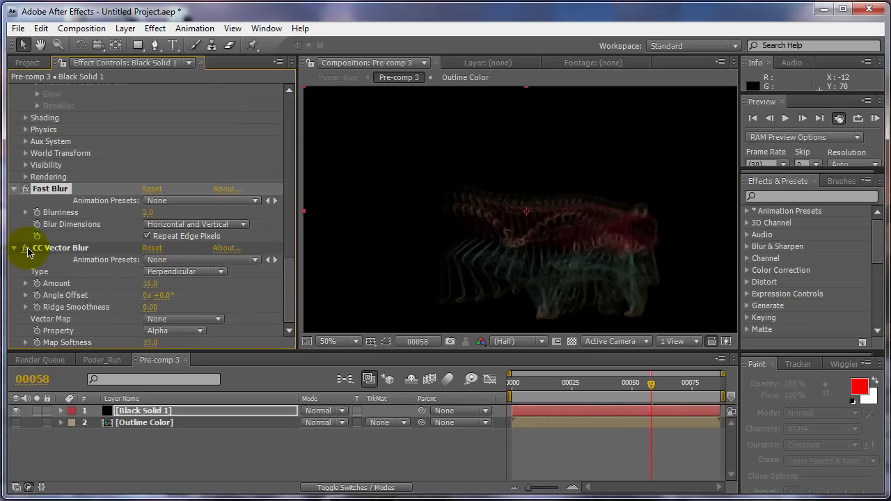
click(26, 248)
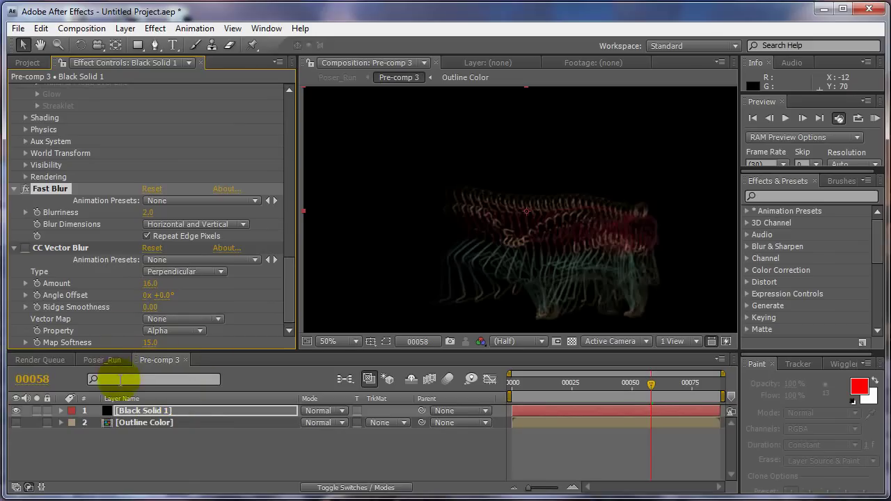
double_click(157, 422)
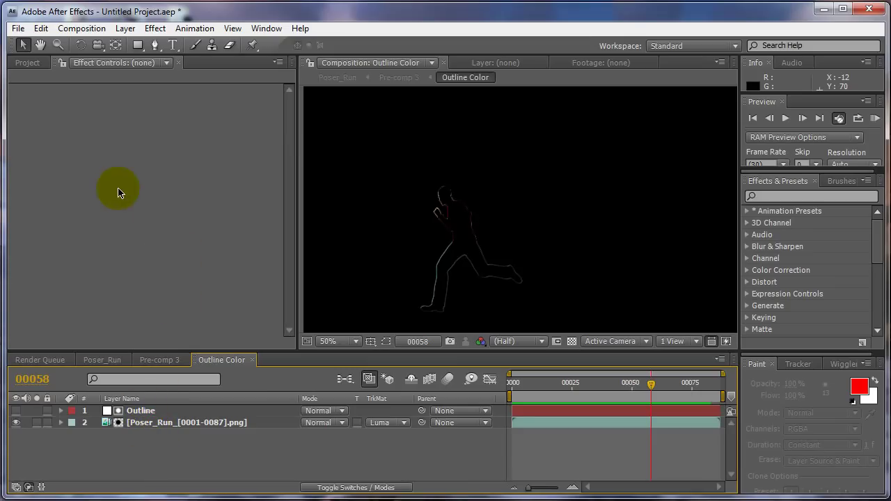
- Add an adjustment layer above the Outline layer and apply CC Vector Blur to it
click(142, 412)
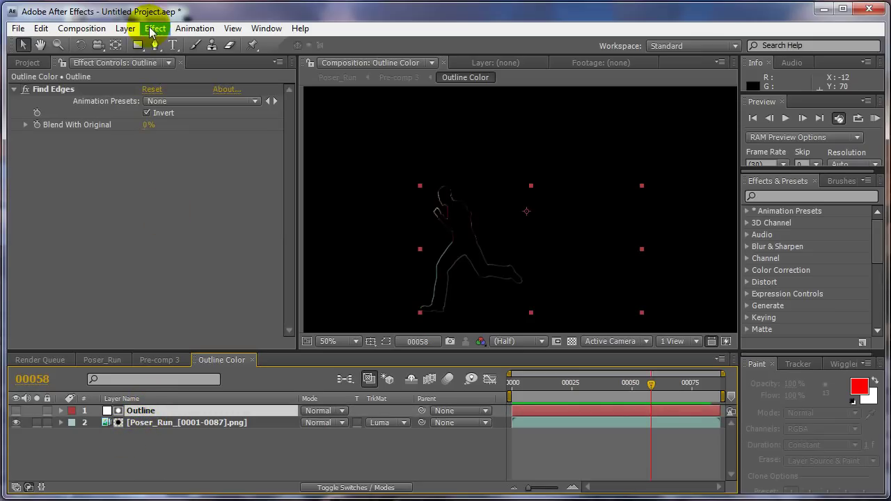
click(125, 29)
mouse_move(137, 50)
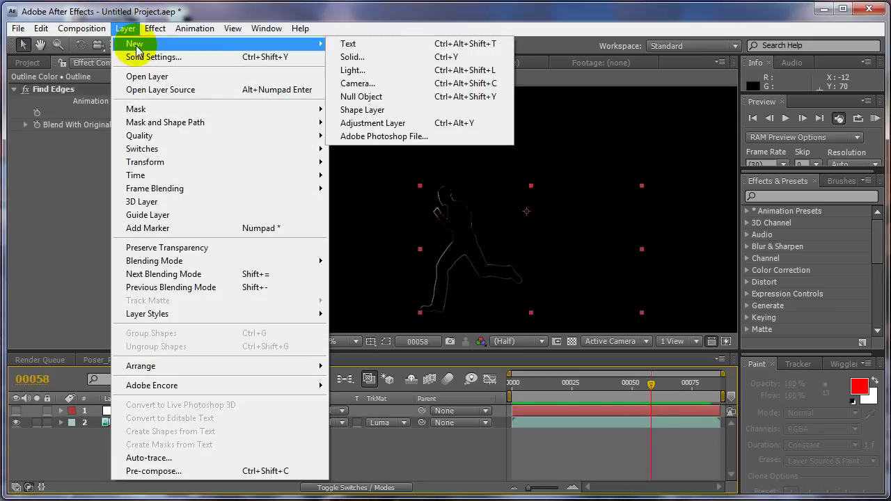
click(376, 124)
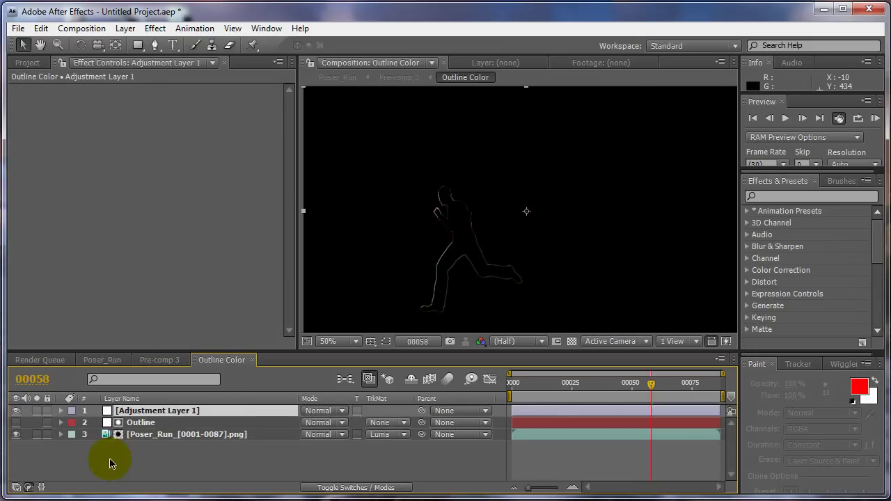
right_click(84, 202)
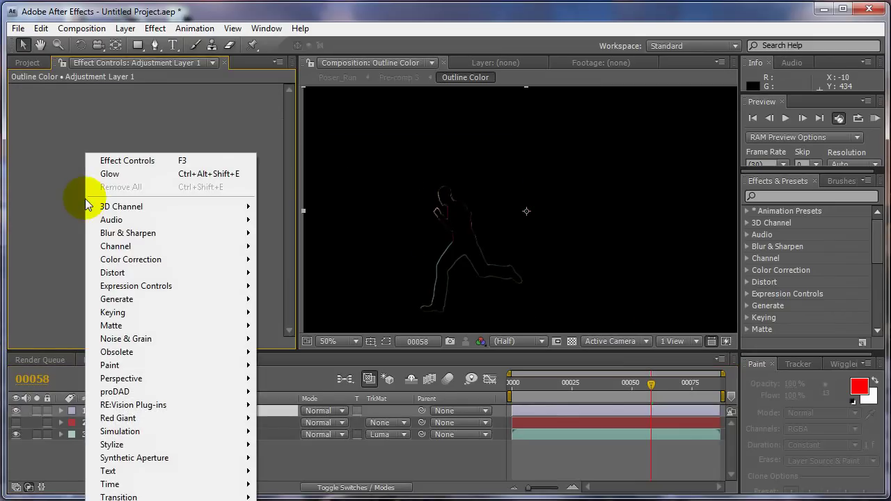
mouse_move(148, 238)
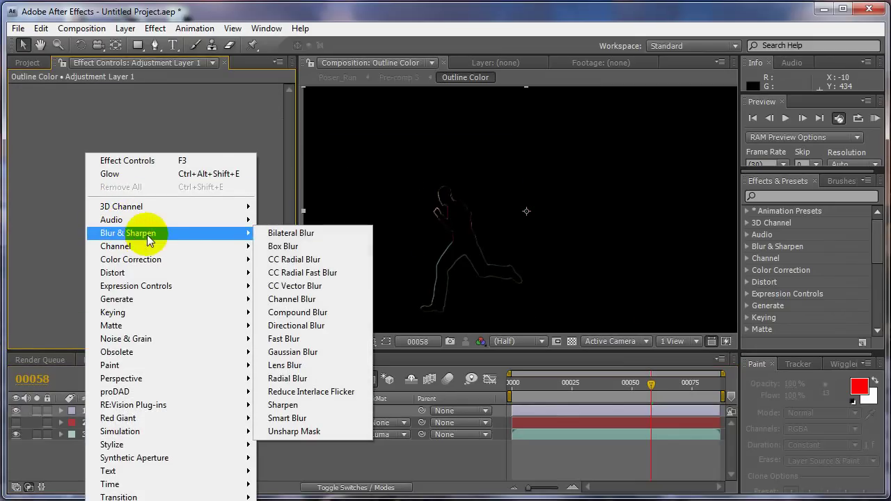
click(315, 286)
- Set CC Vector Blur to Perpendicular, Amount 20, Ridge Smoothness 0, Alpha property, Map Softness 32.8
click(151, 112)
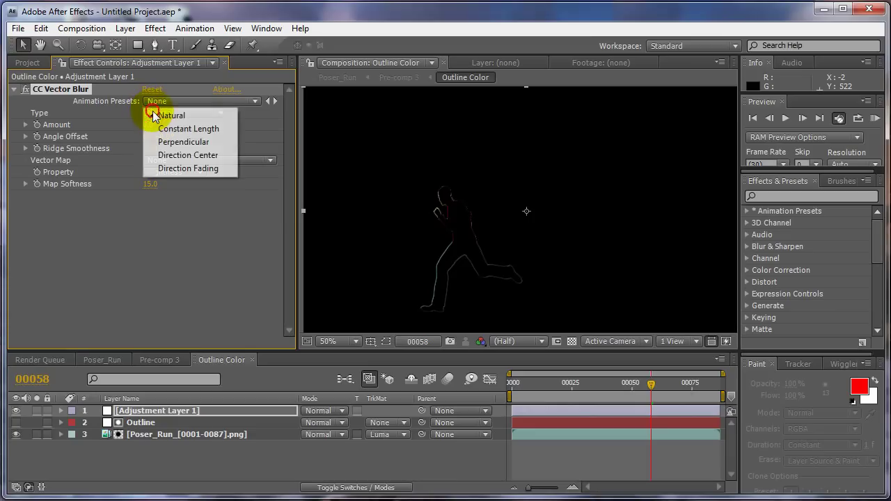
click(164, 143)
drag(149, 124, 171, 121)
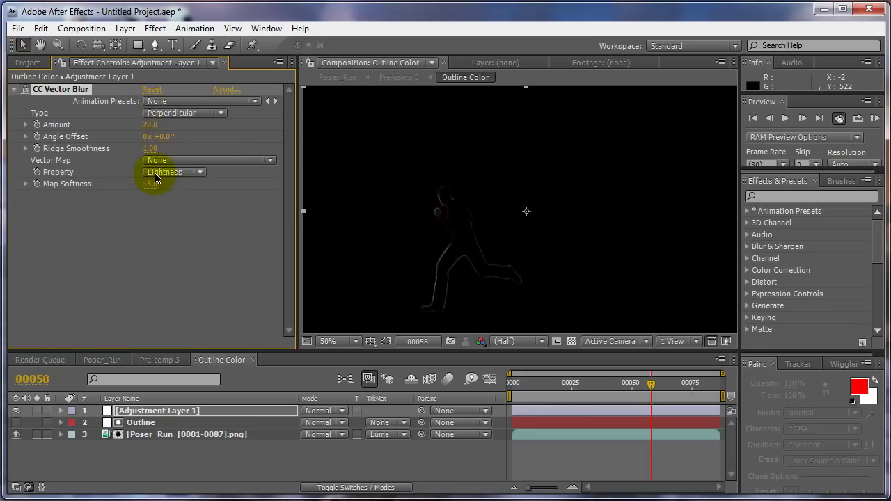
drag(152, 148, 56, 152)
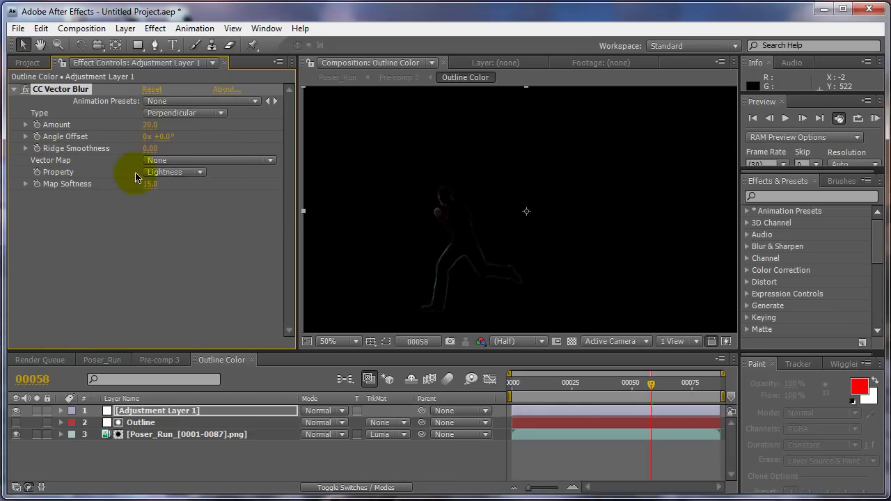
click(171, 172)
click(168, 147)
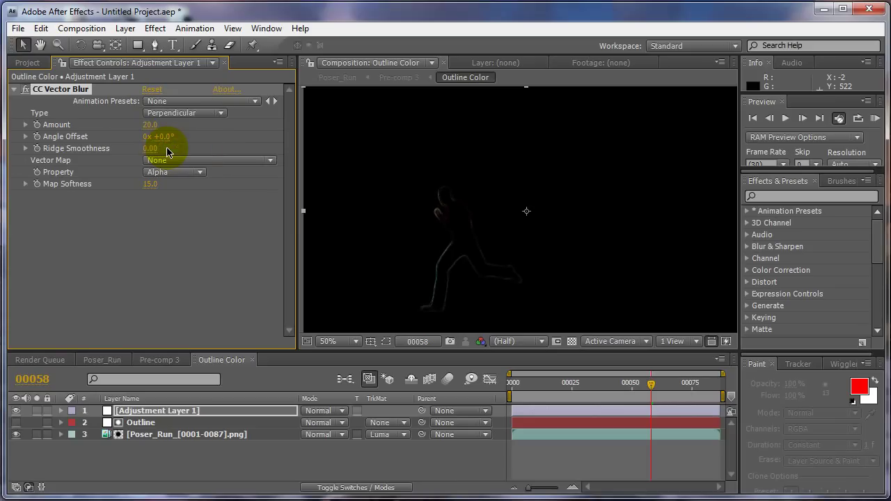
key(slash)
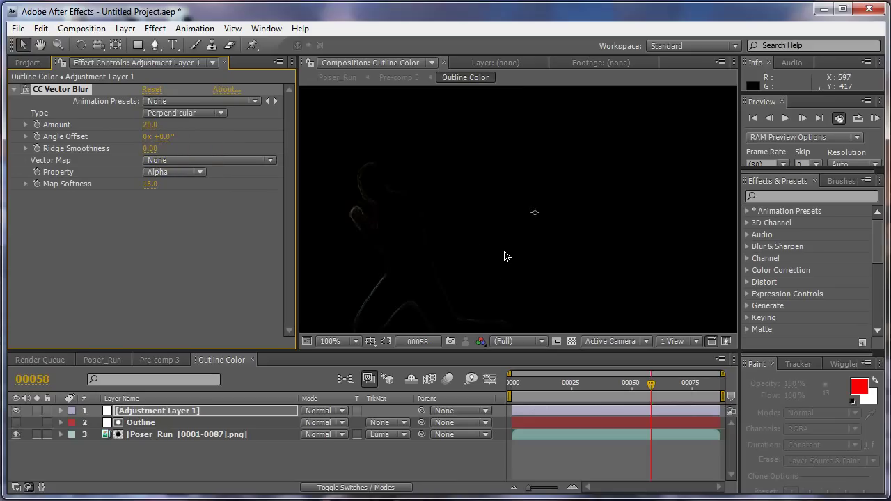
key(comma)
drag(150, 184, 300, 207)
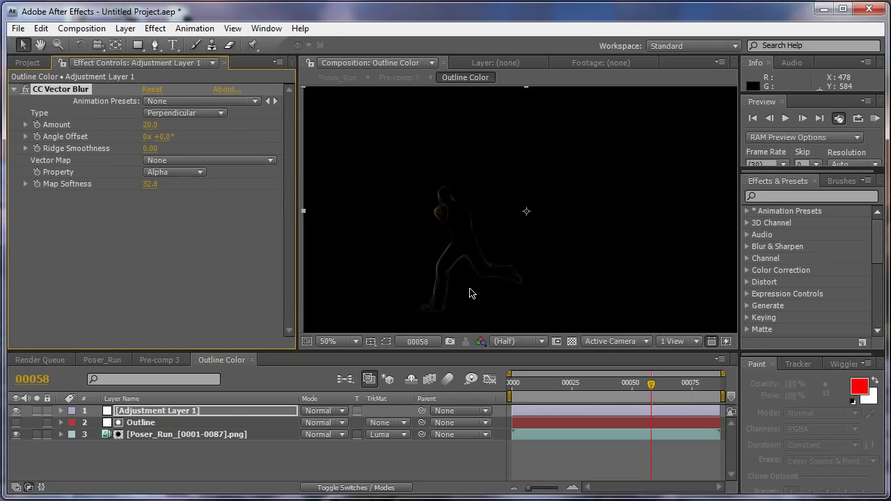
click(103, 359)
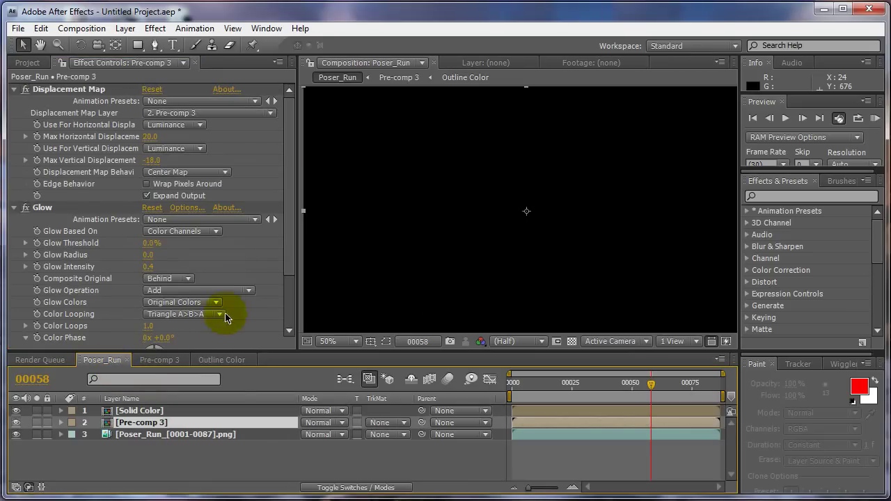
- Inspect CC Vector Blur on Pre-comp 3's Black Solid 1 particle layer, then go back to Poser_Run
click(167, 361)
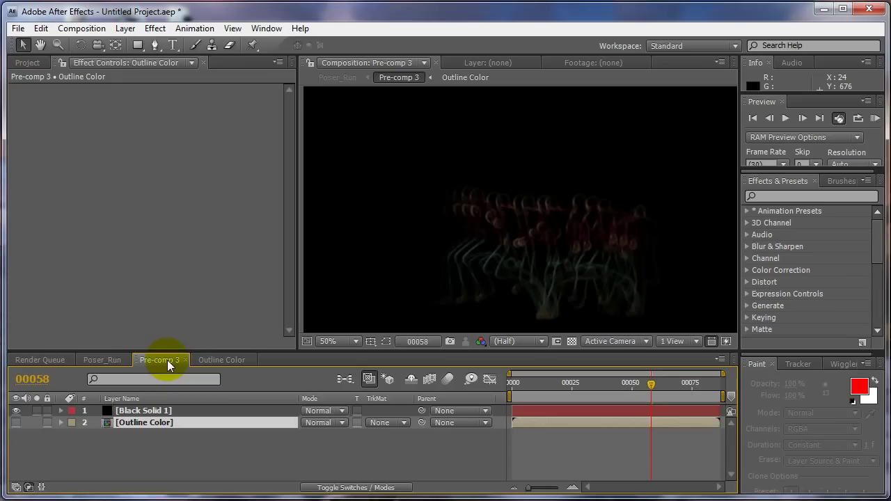
click(140, 410)
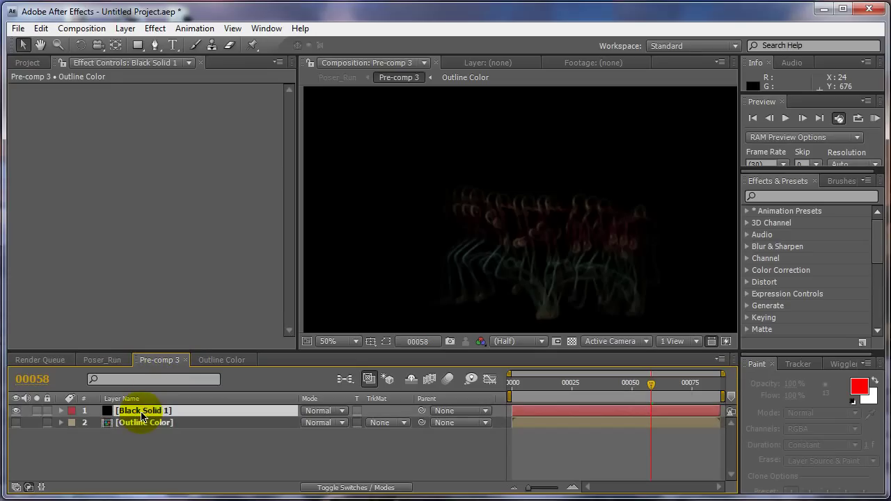
drag(288, 139, 268, 334)
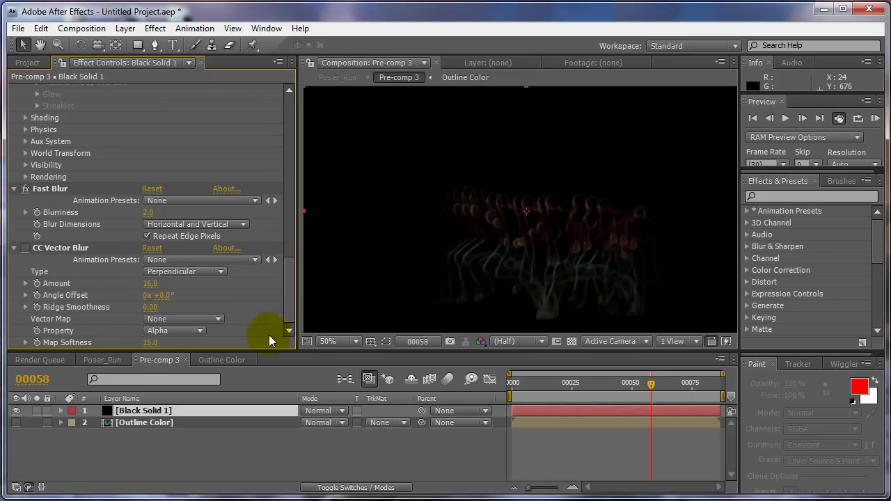
click(66, 248)
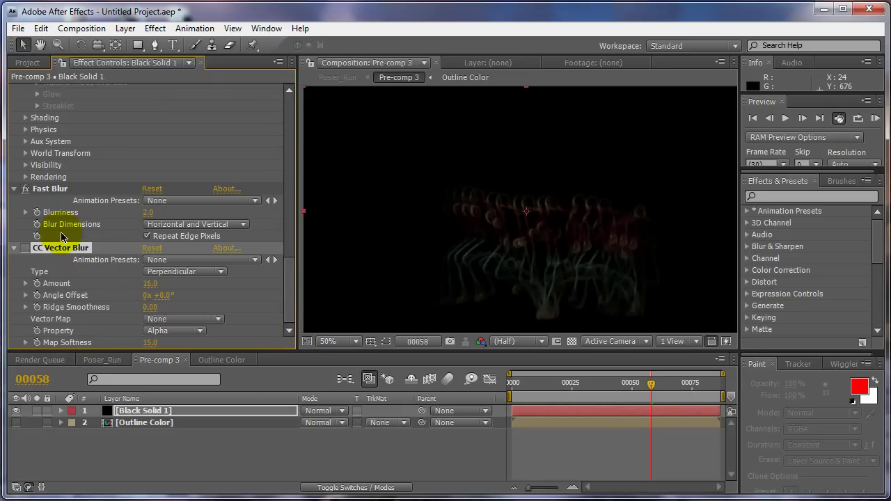
scroll(61, 237, up, 3)
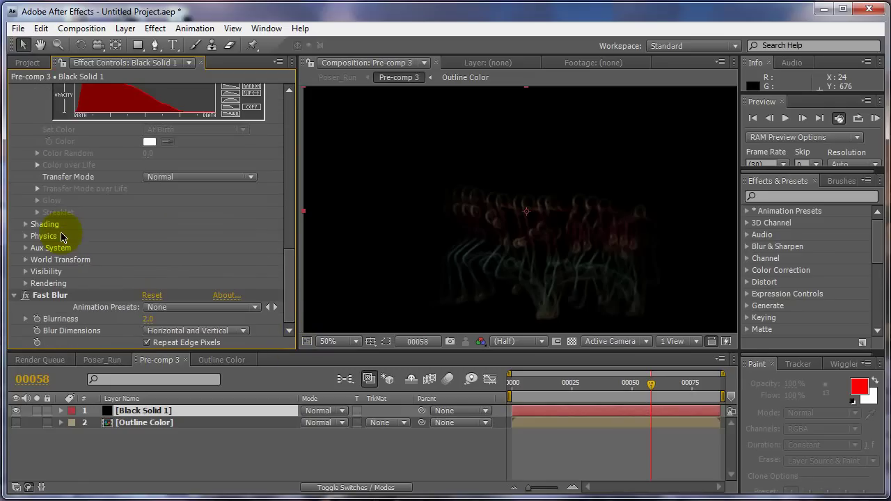
click(117, 363)
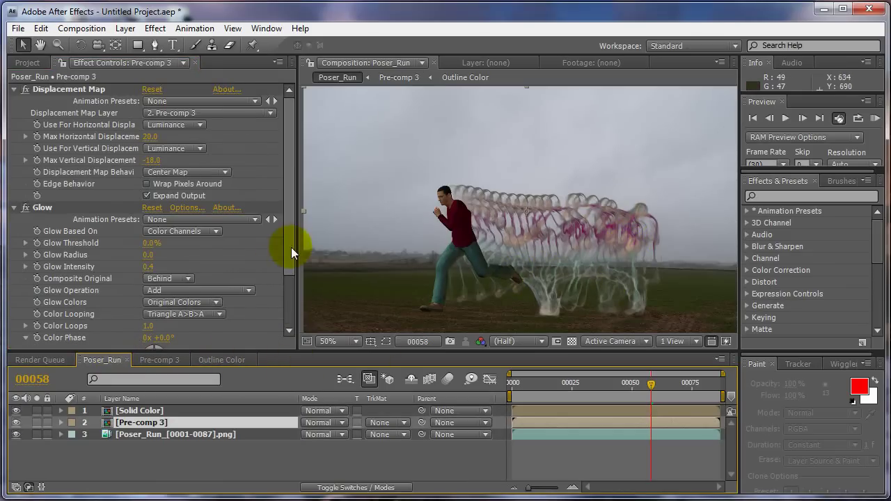
- Raise Glow Intensity to 0.6 and set displacement to 29.0 horizontal and -34.0 vertical
drag(291, 247, 291, 293)
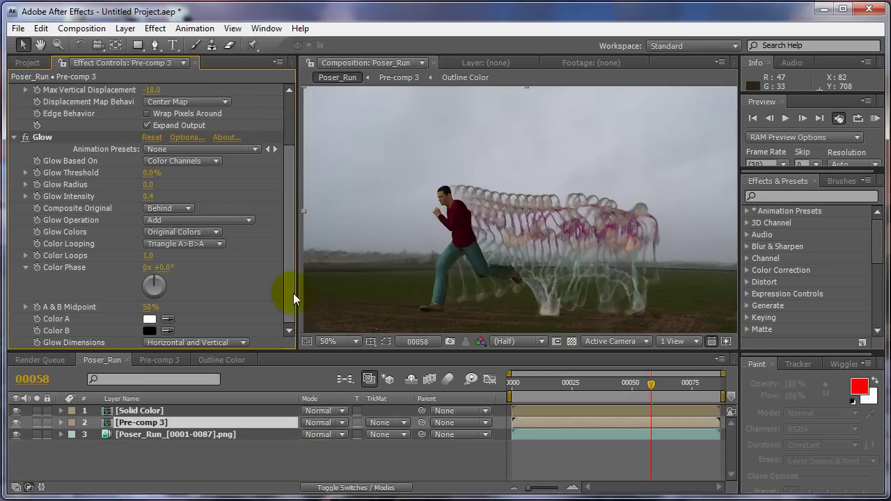
drag(149, 195, 167, 200)
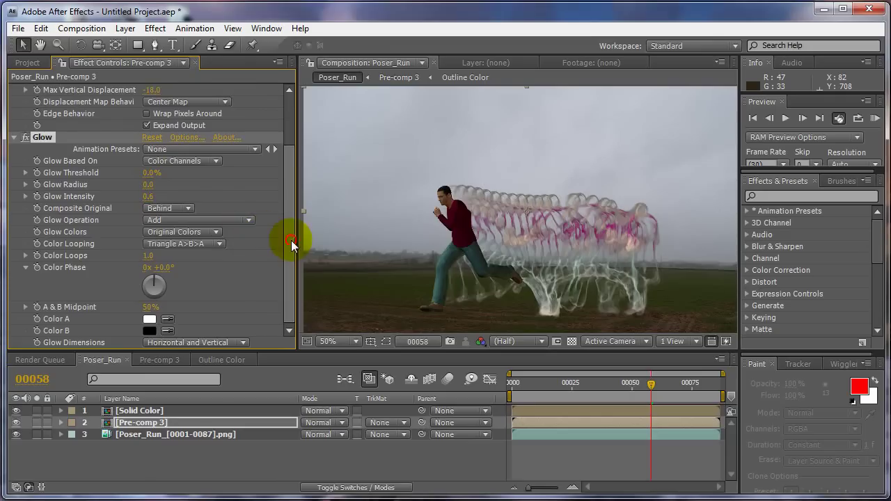
scroll(292, 239, up, 3)
drag(151, 144, 136, 159)
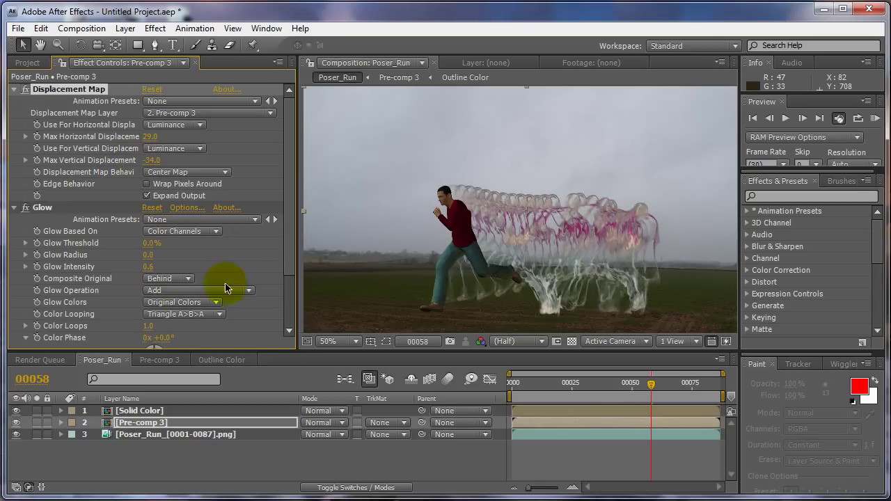
- Reveal Pre-comp 3's Opacity and try a lower value, leaving it at 100%
scroll(285, 230, down, 3)
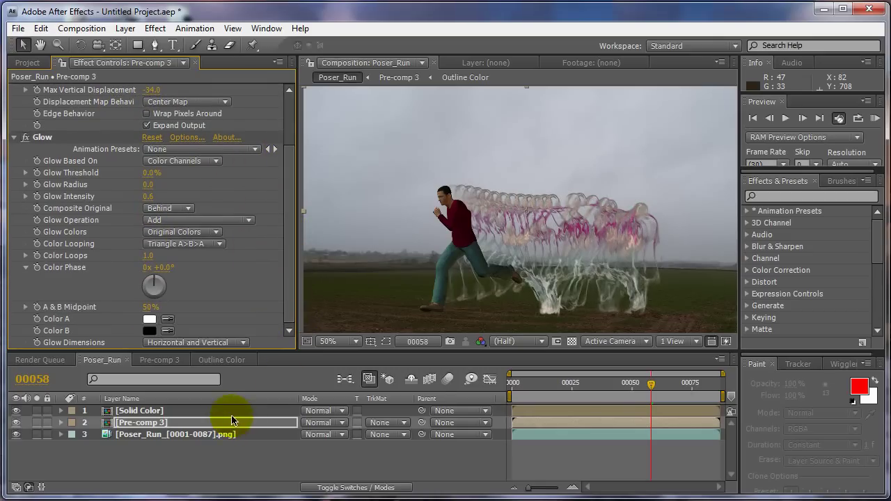
click(196, 424)
key(t)
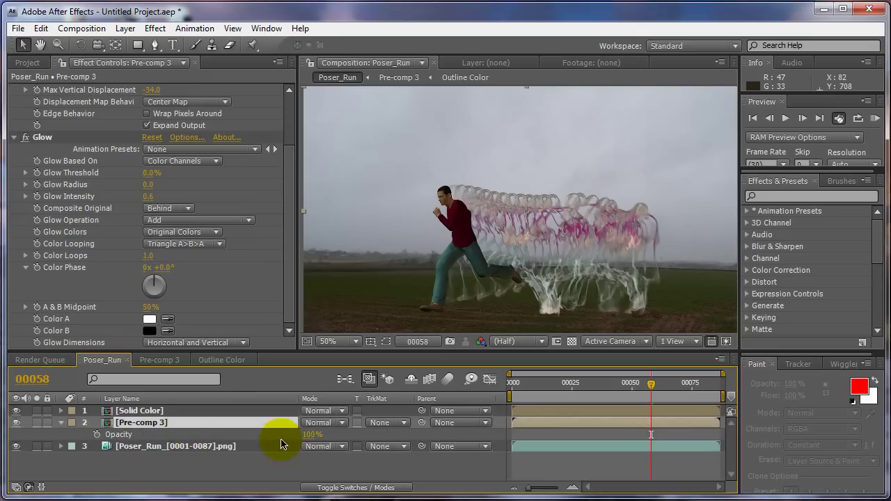
drag(308, 435, 340, 439)
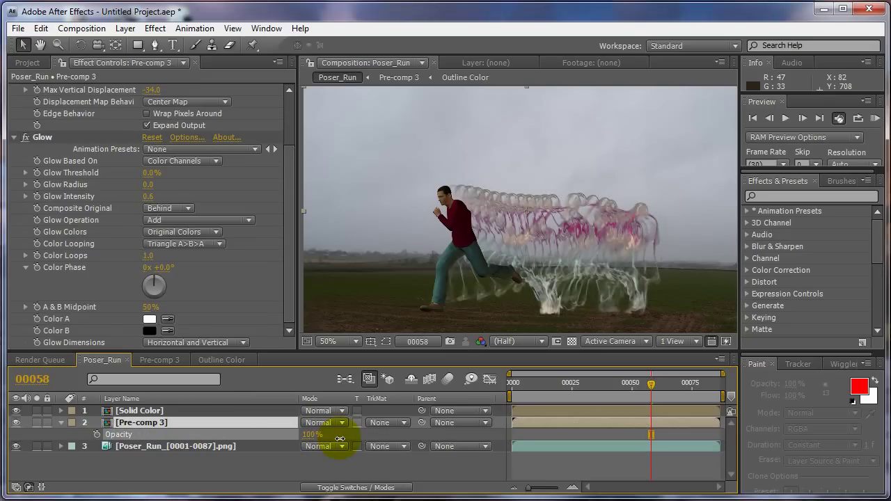
click(263, 424)
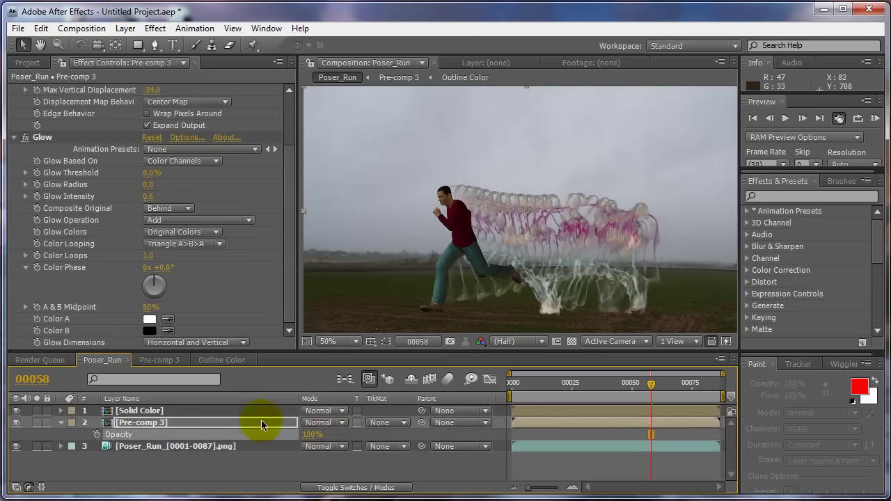
- Set Glow Operation to Normal after trying Screen, raise Glow Intensity to 0.9, keep Composite Original Behind
click(61, 422)
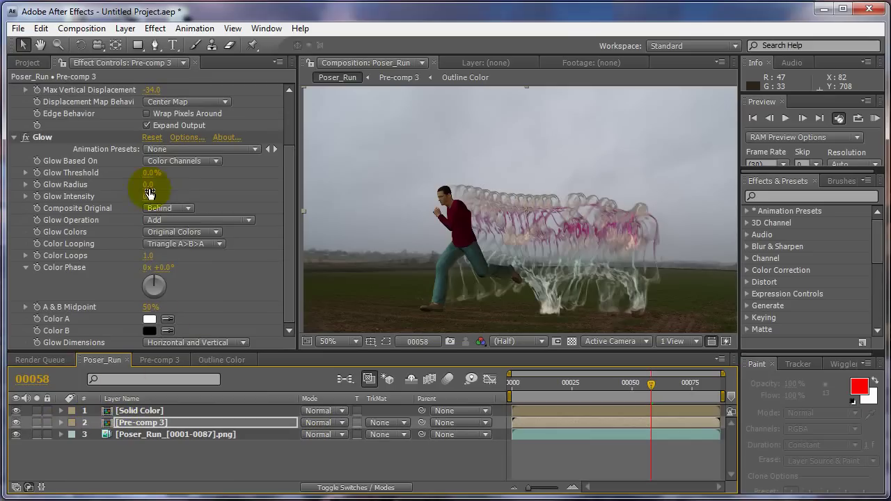
click(174, 220)
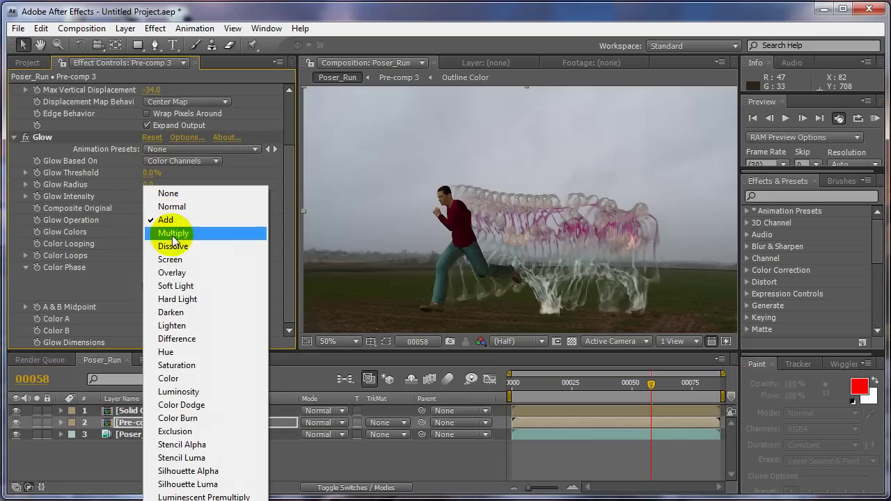
click(173, 260)
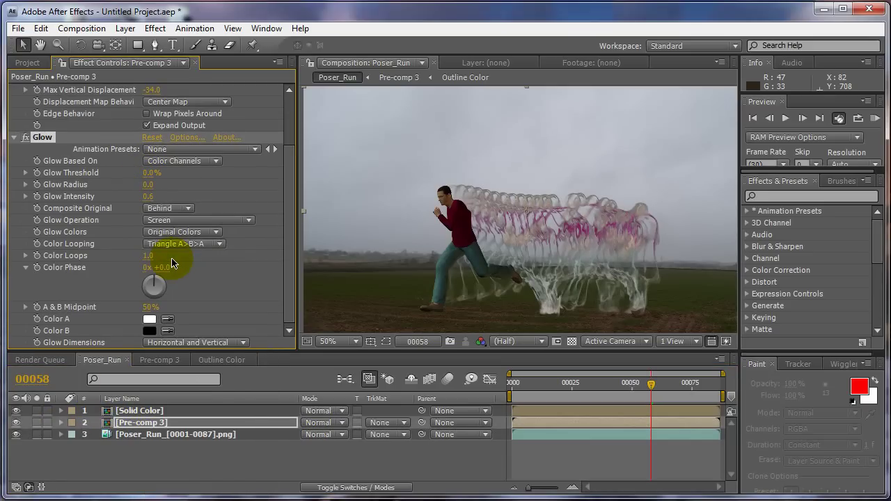
click(167, 220)
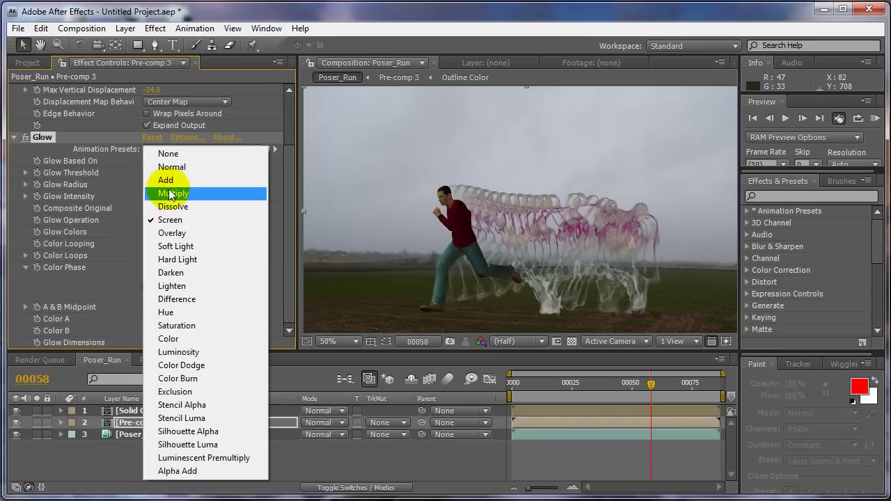
click(171, 168)
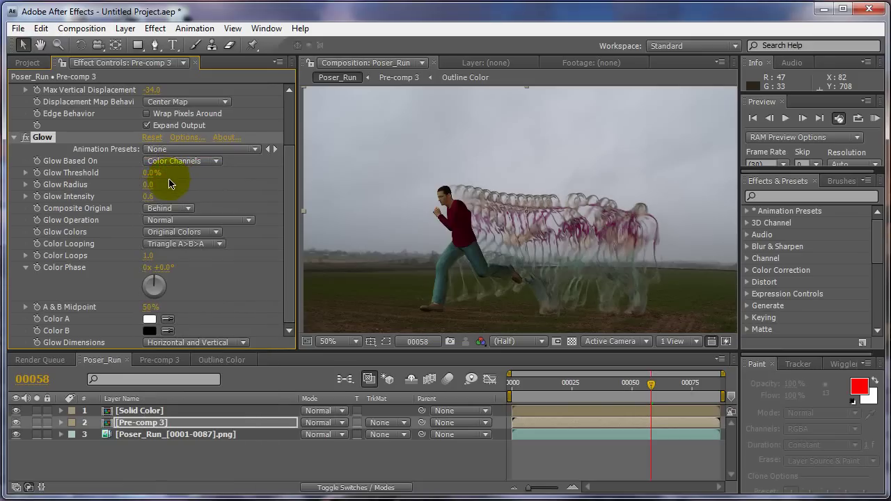
mouse_move(149, 197)
mouse_down()
mouse_move(209, 198)
mouse_move(166, 197)
mouse_up()
click(164, 208)
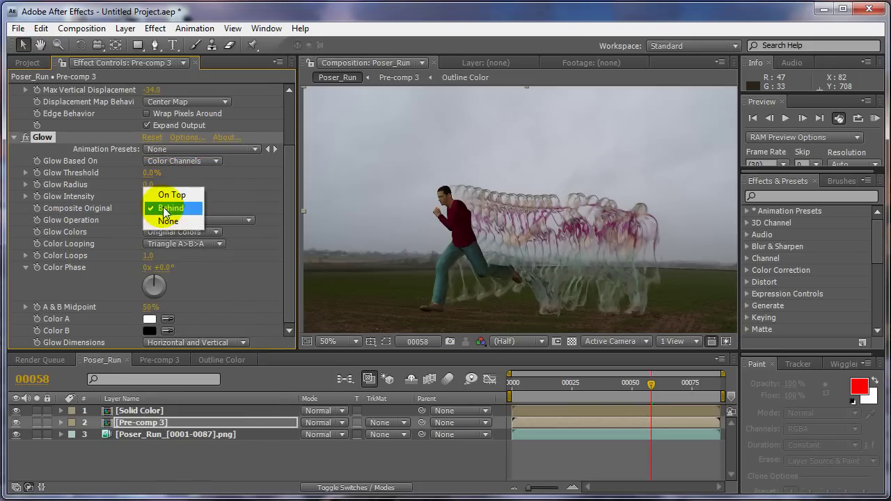
click(163, 210)
click(165, 222)
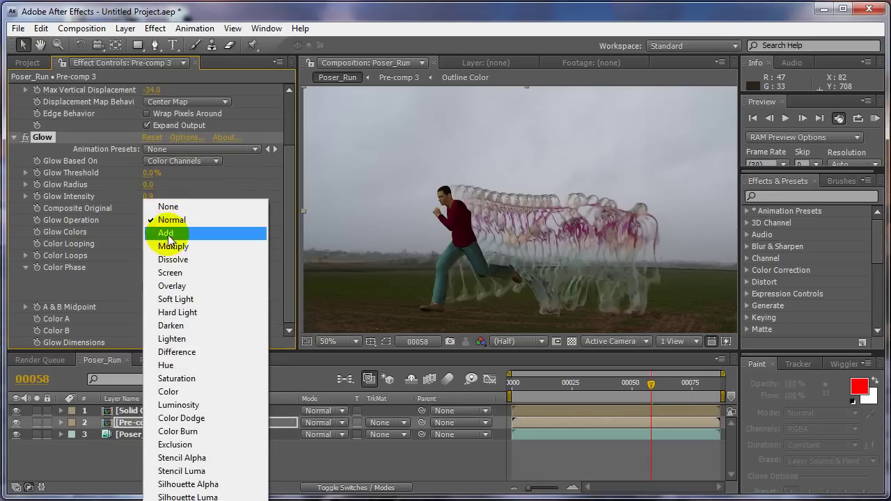
- Switch Glow Operation back to Add, check Fast Blur and Particles/sec, then preview Poser_Run at frame 21
click(165, 233)
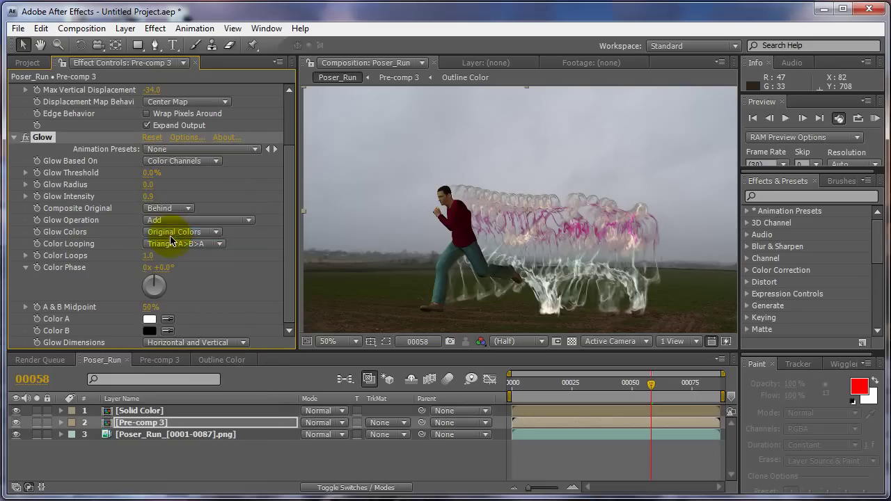
click(159, 360)
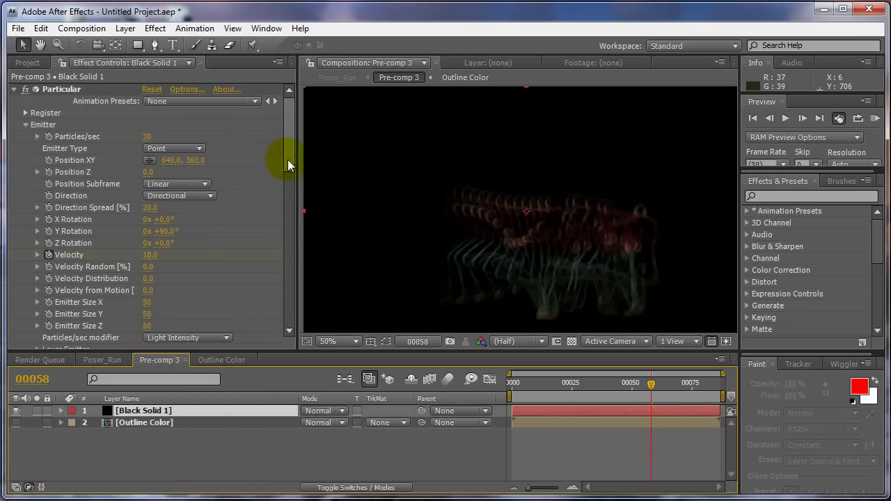
drag(288, 159, 286, 314)
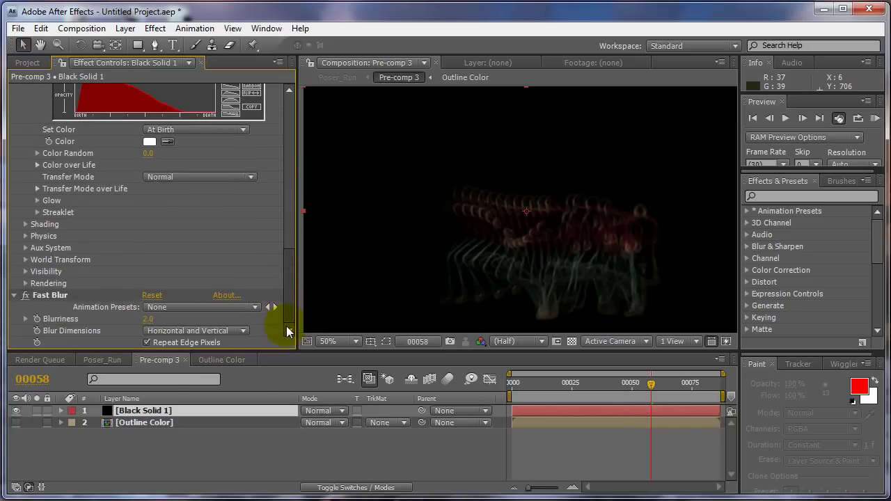
click(150, 318)
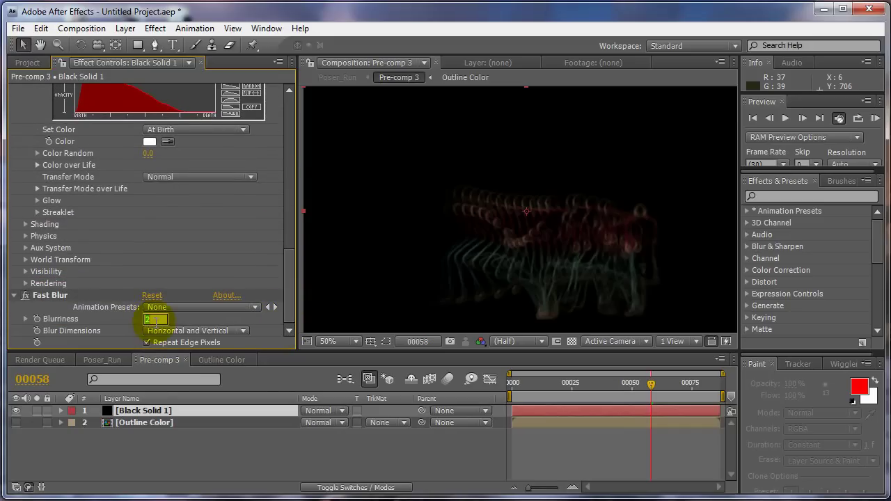
key(Tab)
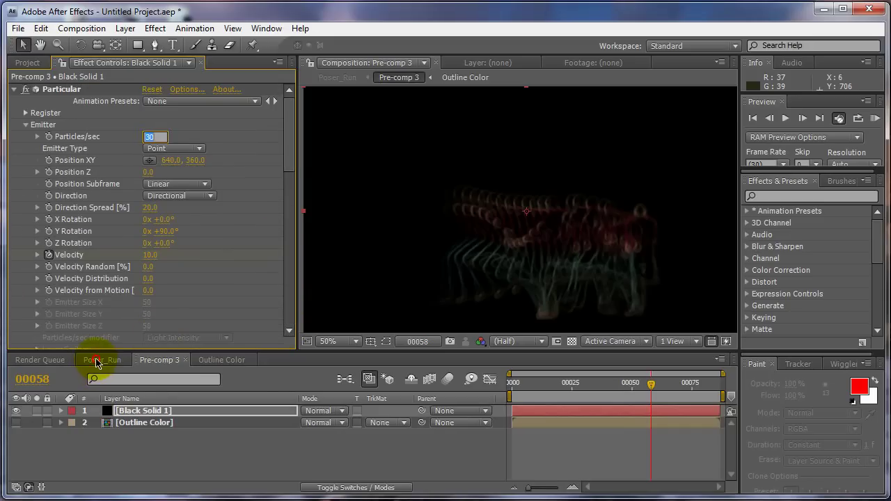
click(119, 362)
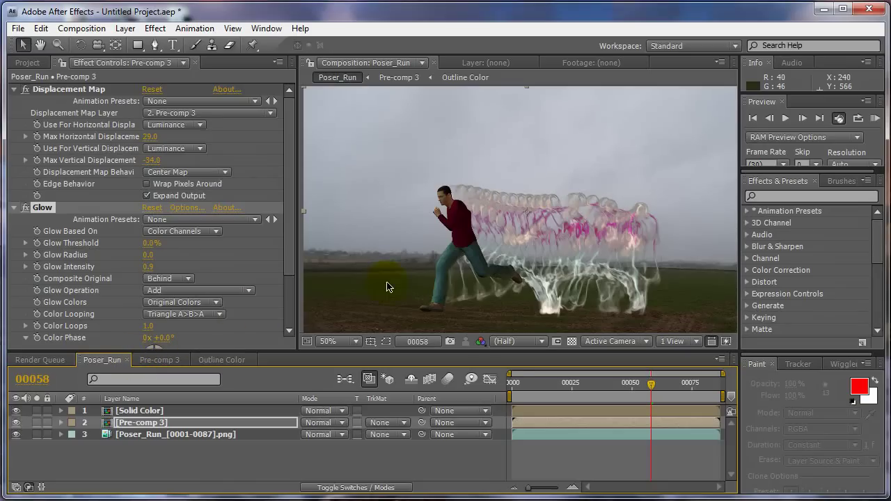
drag(514, 383, 651, 387)
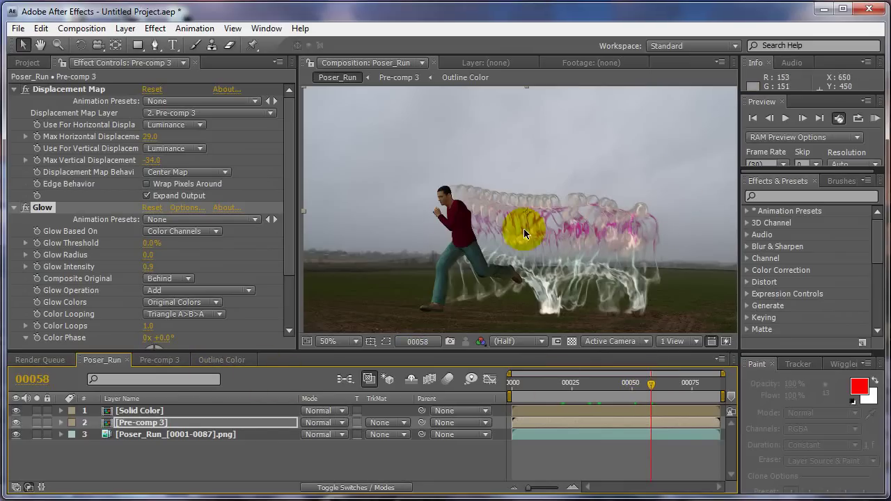
- Set Outline Color's CC Vector Blur to Amount 39.0 and Map Softness 25.5, then return to Poser_Run
click(214, 360)
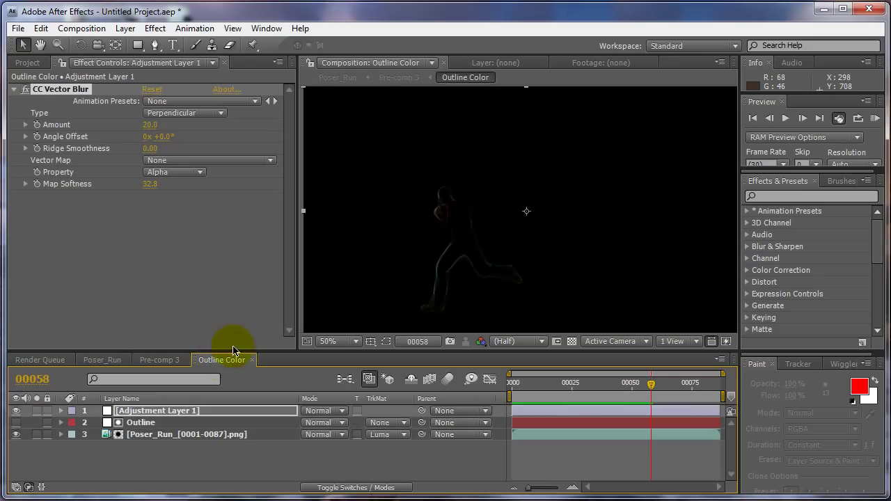
drag(151, 182, 113, 199)
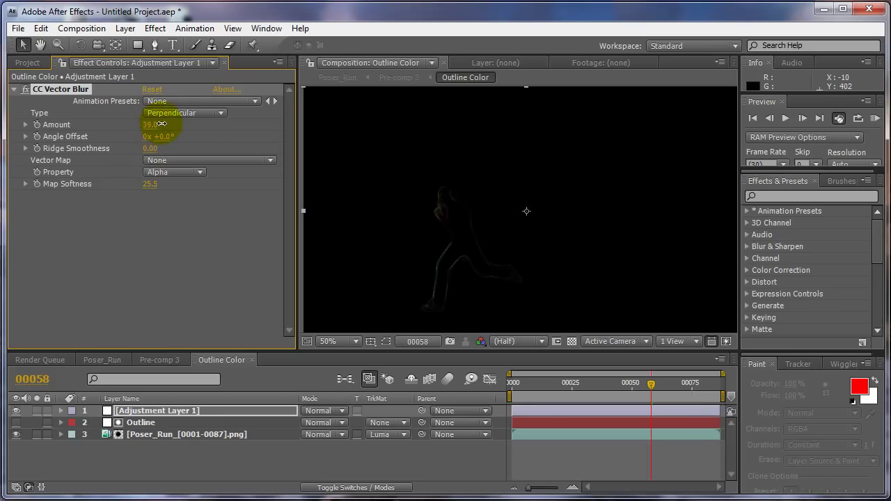
click(112, 359)
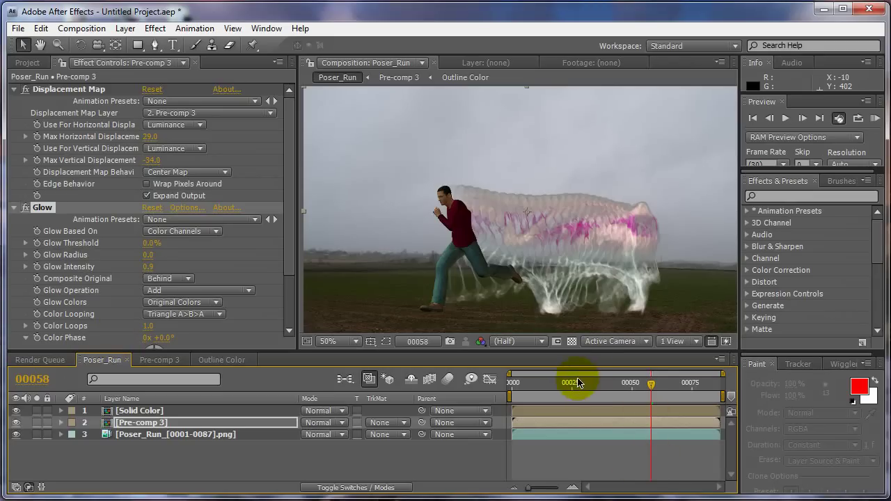
- Try Overlay and Lighten on Pre-comp 3, settle on Screen, and preview frames around 31
drag(574, 387, 646, 387)
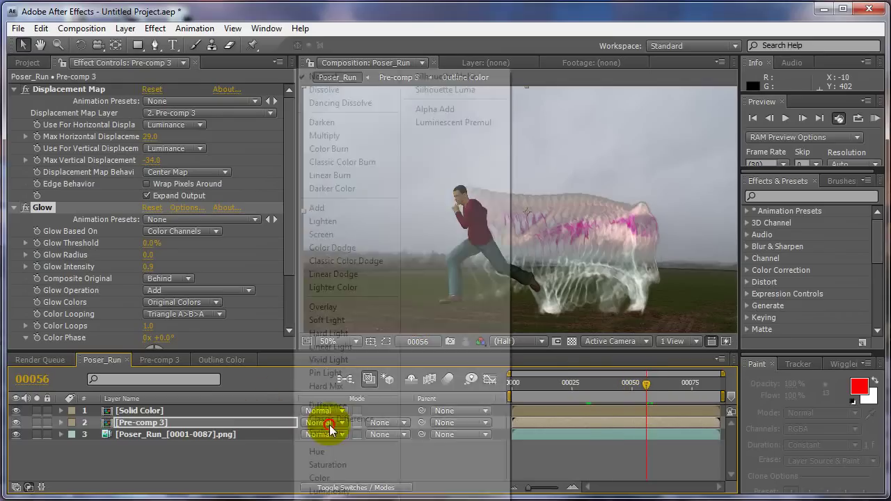
click(334, 307)
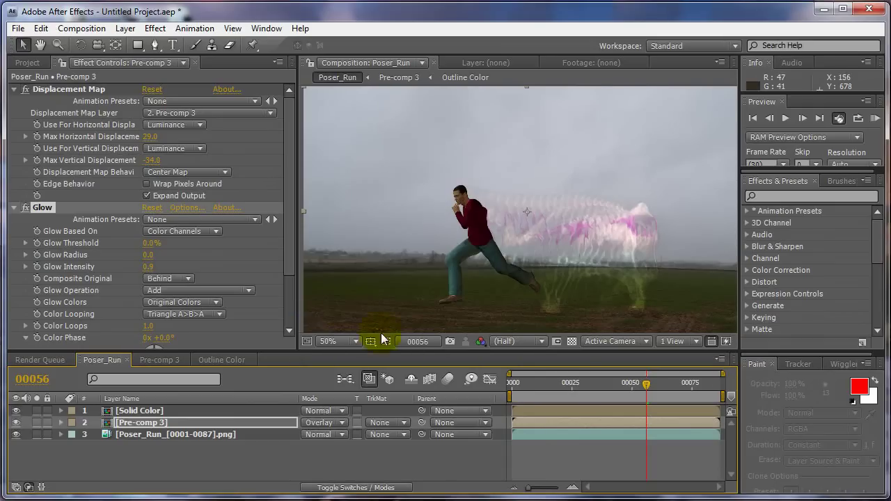
click(315, 422)
click(333, 219)
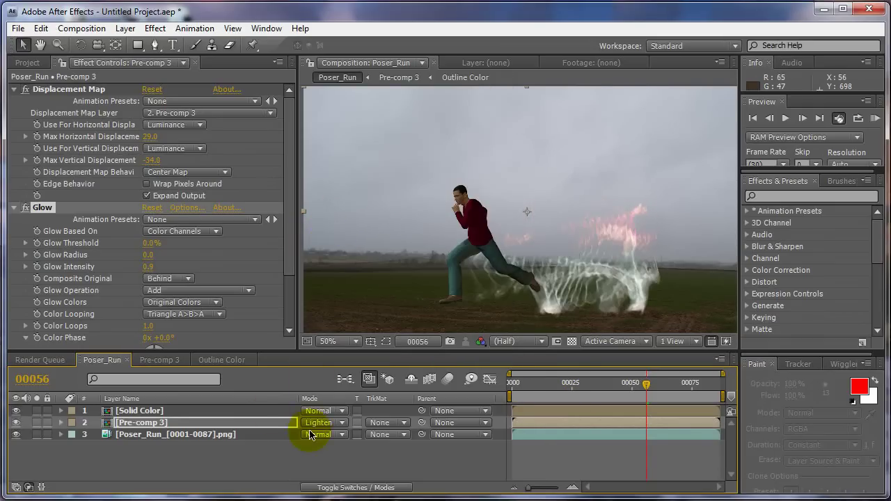
click(321, 426)
click(334, 231)
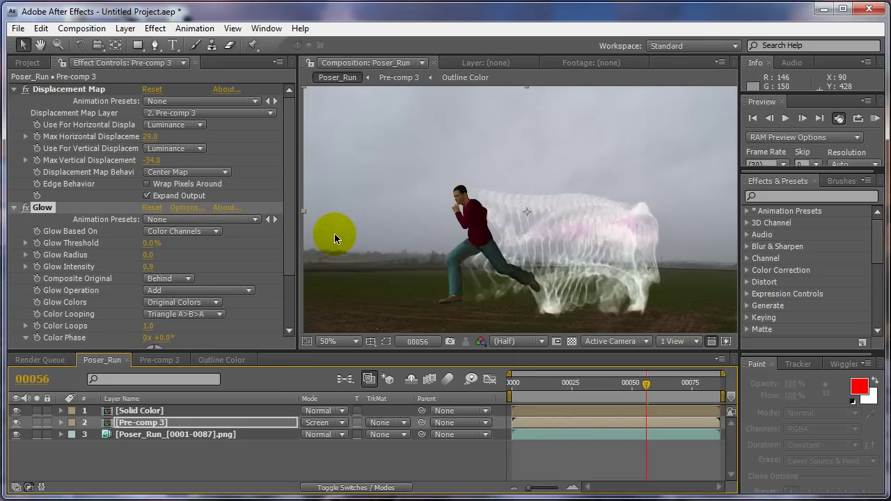
drag(540, 387, 667, 391)
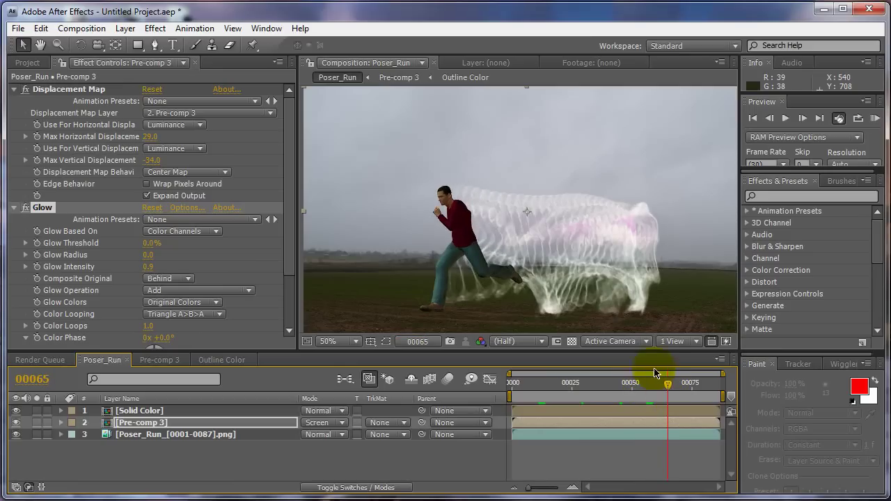
- Add a Displacement Map to the footage, driven by Pre-comp 3's luminance on both axes
click(156, 436)
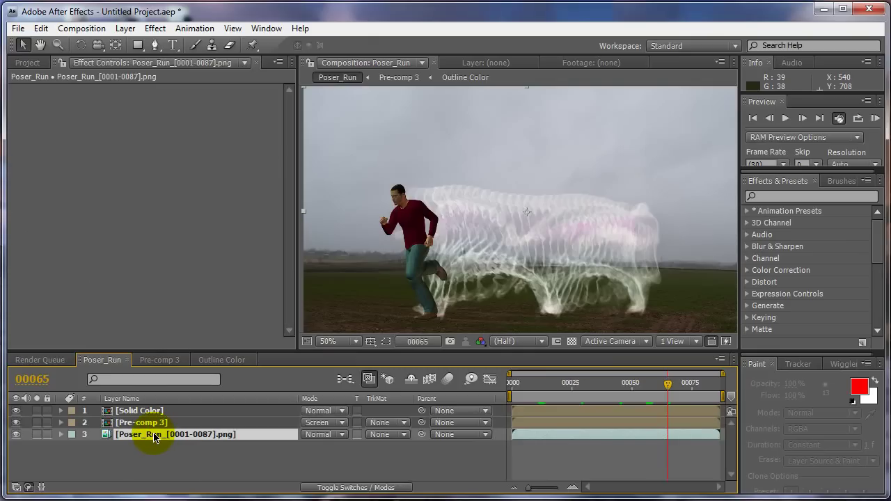
right_click(134, 192)
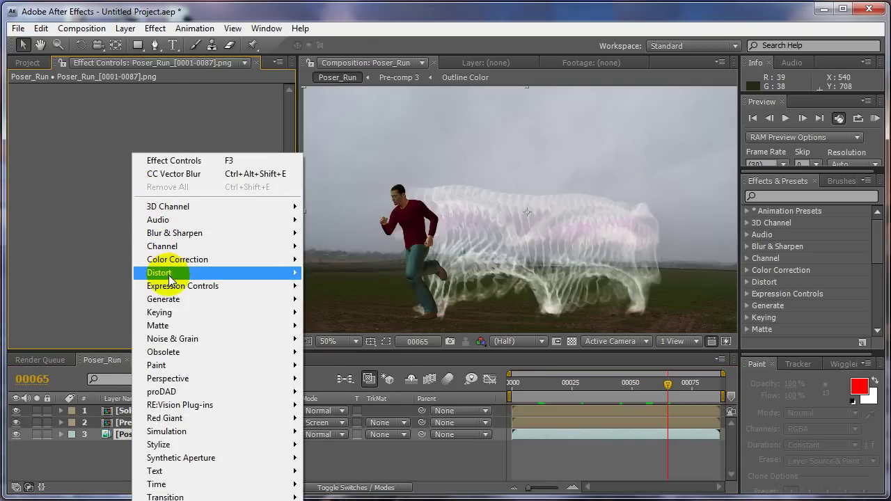
mouse_move(175, 281)
click(341, 323)
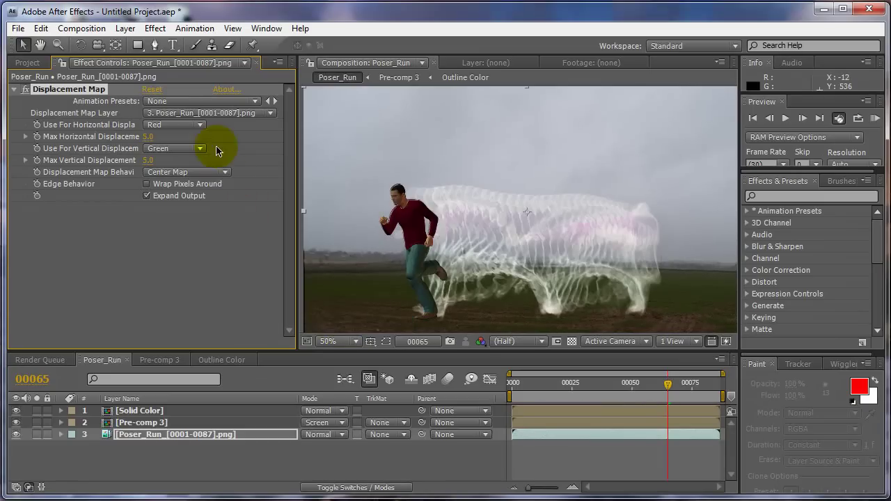
click(187, 124)
click(174, 178)
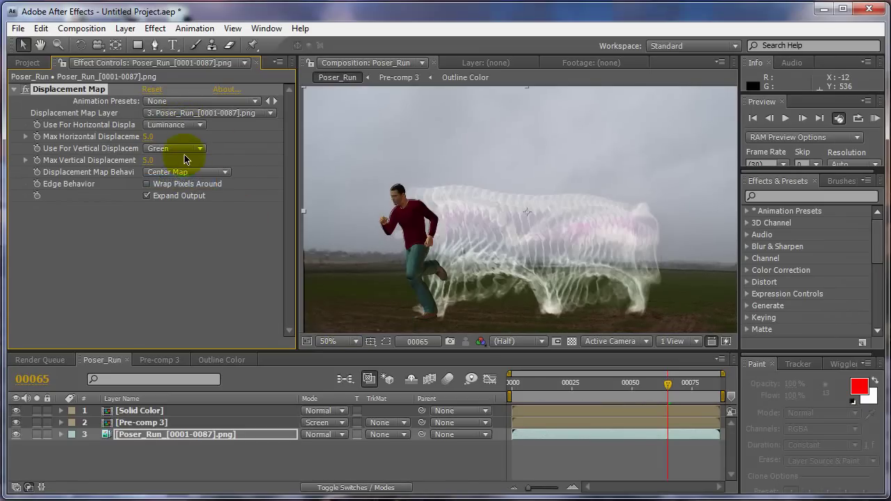
click(175, 148)
click(177, 188)
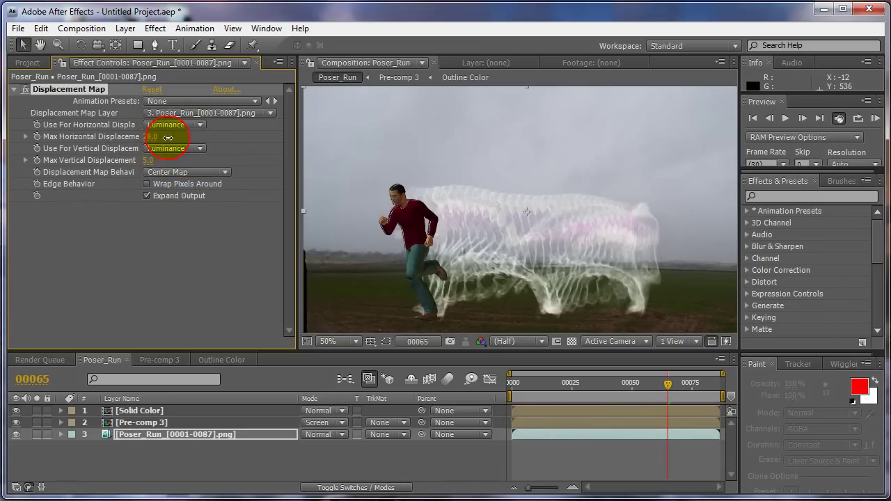
click(178, 113)
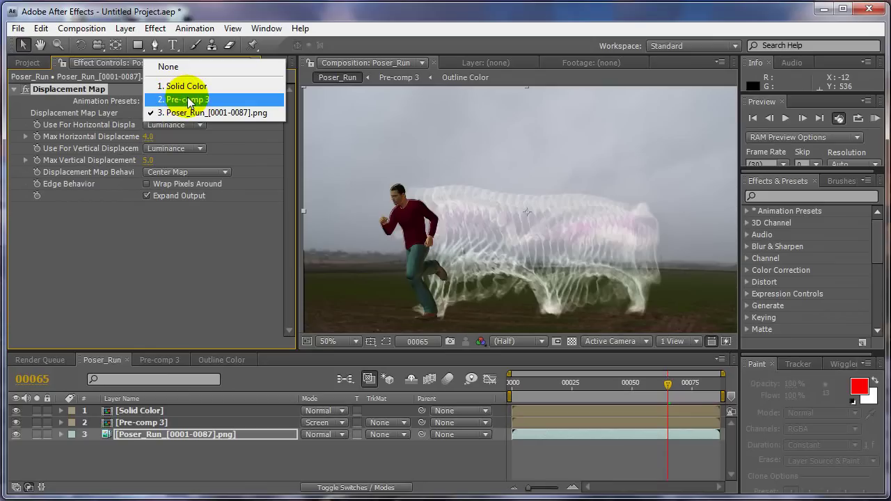
click(188, 102)
- Set max displacement to 138 horizontal and -69 vertical, with Pre-comp 3 hidden
drag(147, 136, 342, 169)
drag(153, 160, 102, 201)
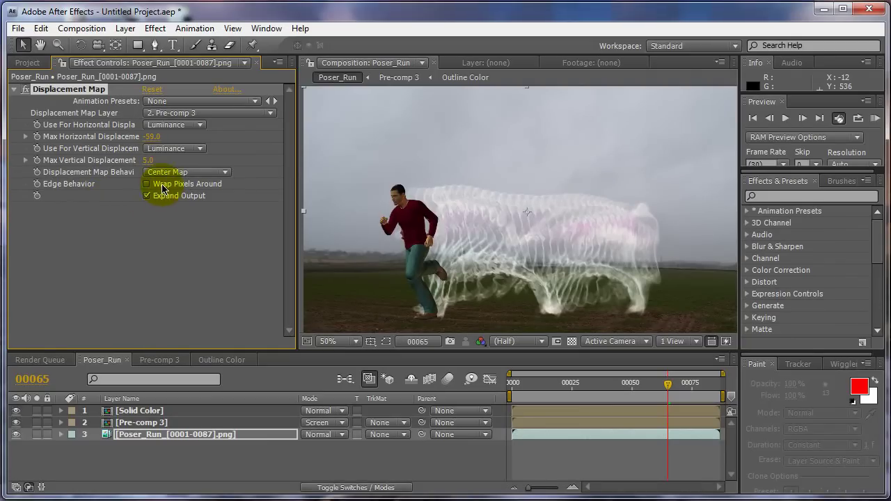
drag(148, 160, 119, 169)
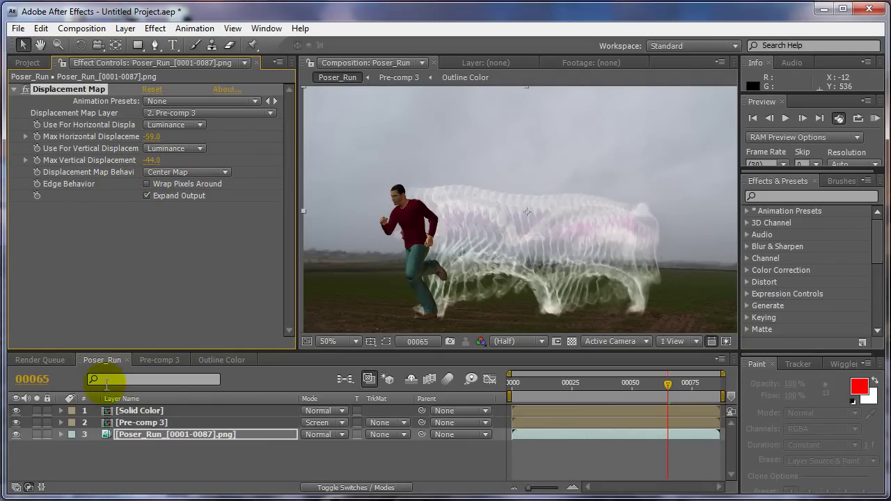
click(15, 422)
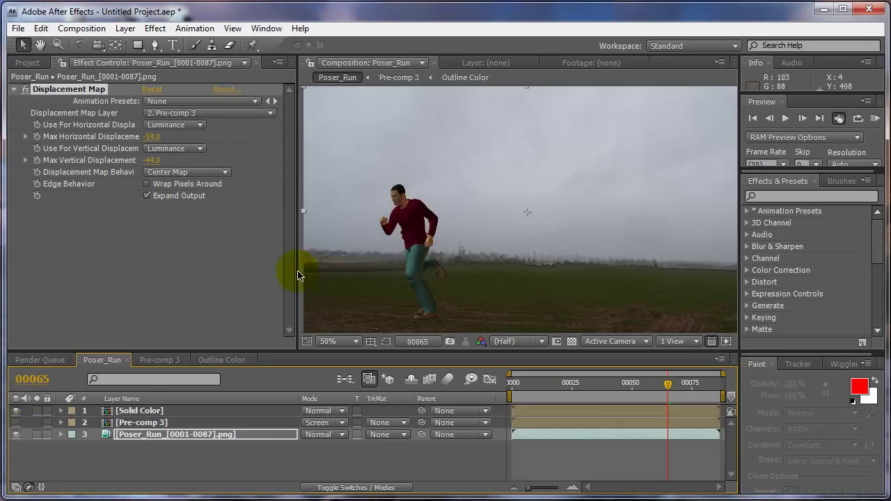
mouse_move(152, 136)
mouse_down()
mouse_move(501, 149)
mouse_move(294, 147)
mouse_up()
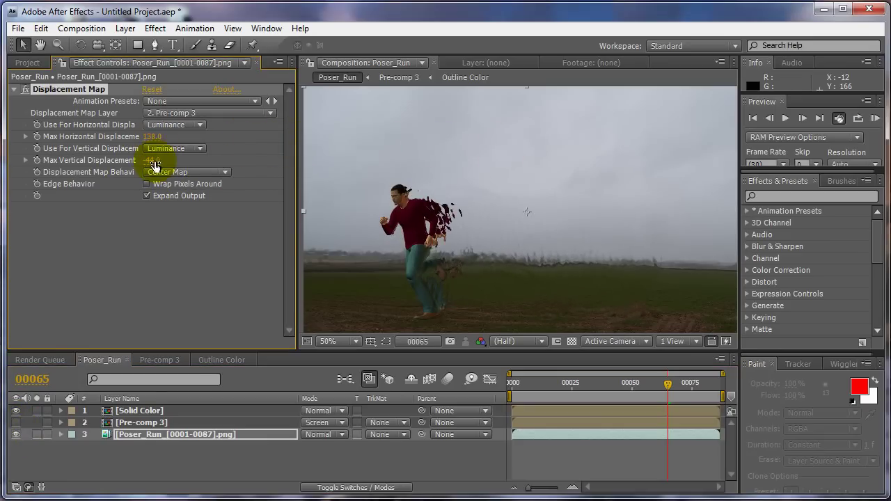
mouse_move(155, 166)
mouse_down()
mouse_move(422, 169)
mouse_move(10, 184)
mouse_move(145, 186)
mouse_move(167, 196)
mouse_up()
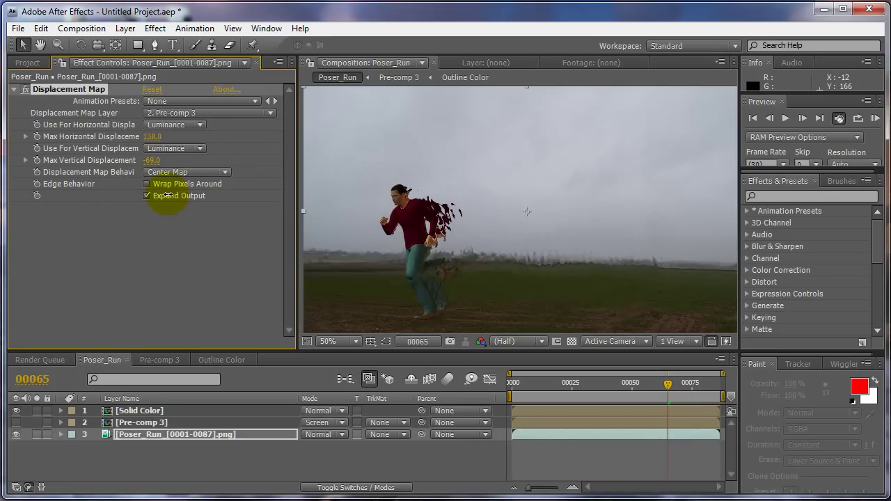
click(160, 422)
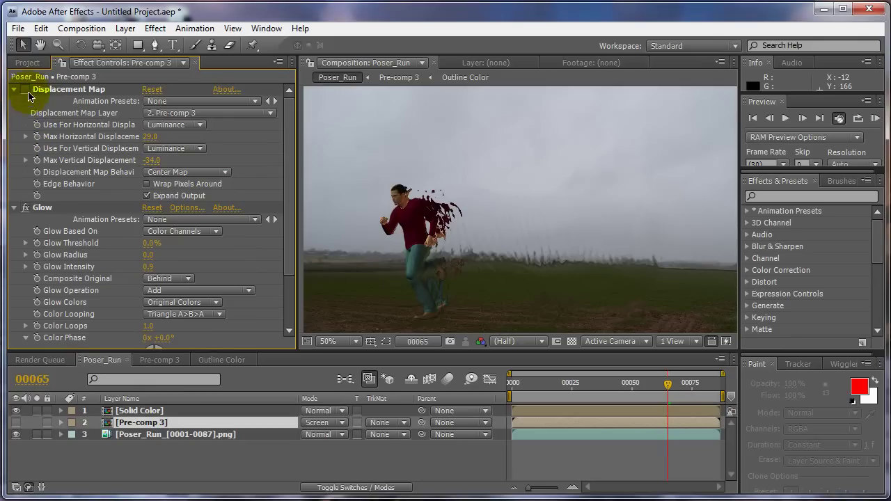
- Make Pre-comp 3 visible again and set its blend mode to Overlay
click(28, 210)
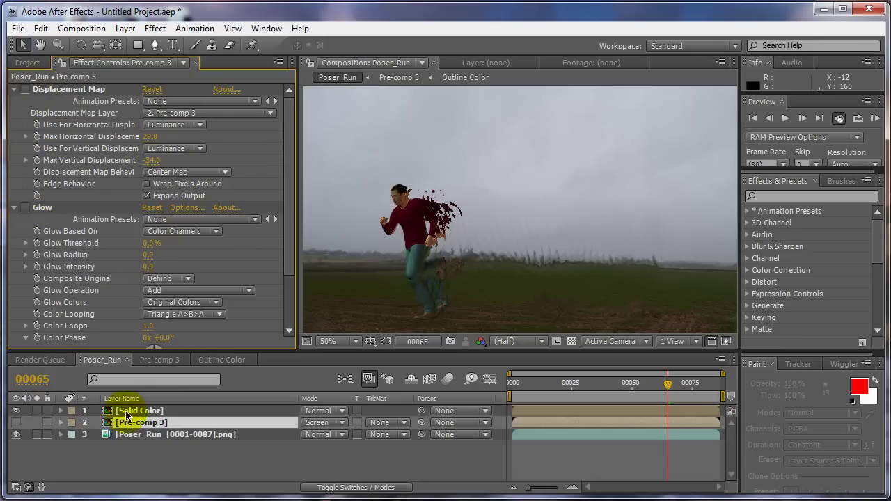
click(16, 422)
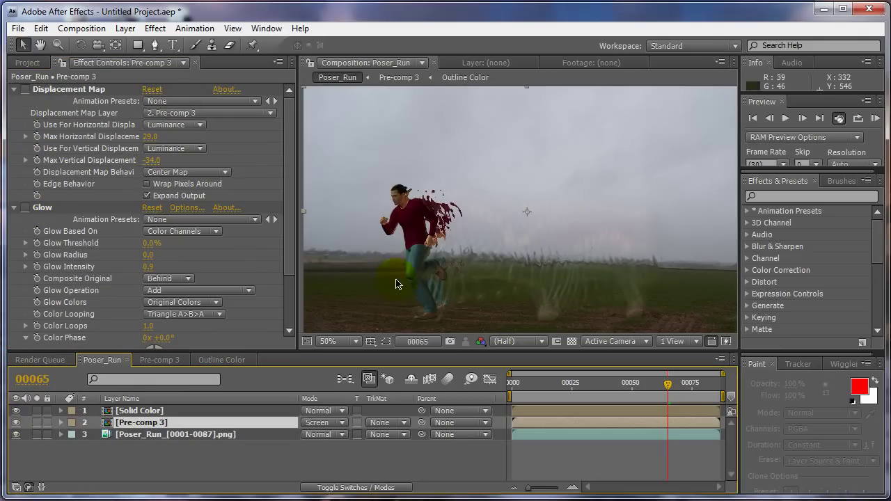
click(318, 423)
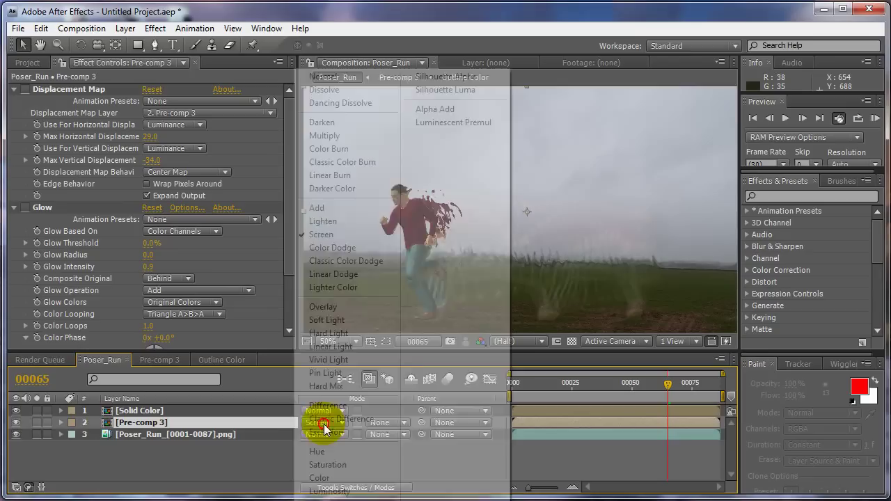
click(330, 313)
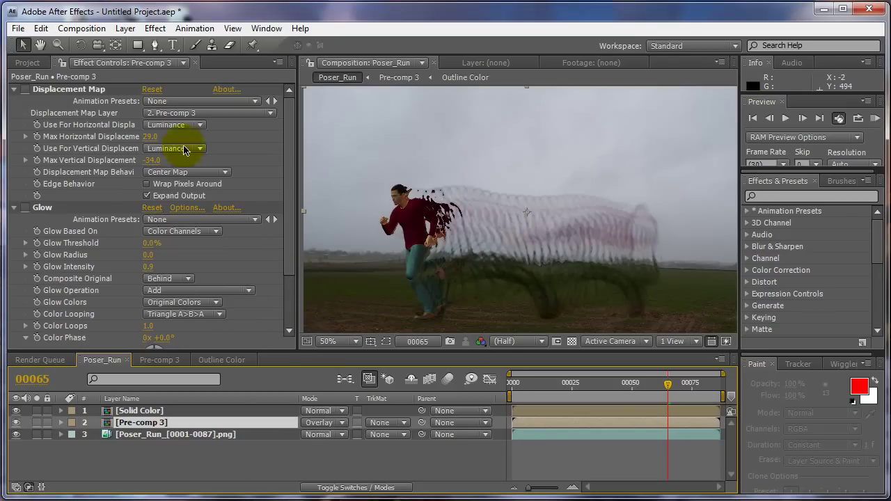
- Reduce Poser_Run's Displacement Map to 49 horizontal and -74 vertical
drag(190, 437, 189, 415)
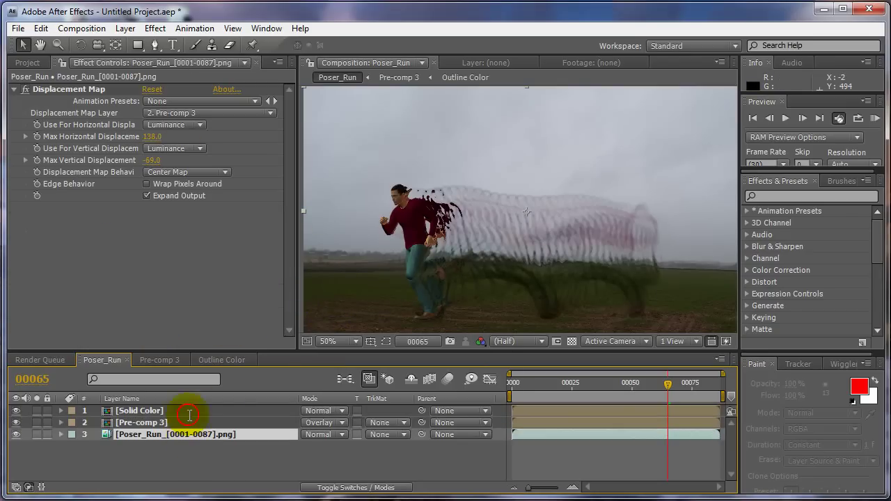
drag(155, 143, 154, 168)
click(148, 170)
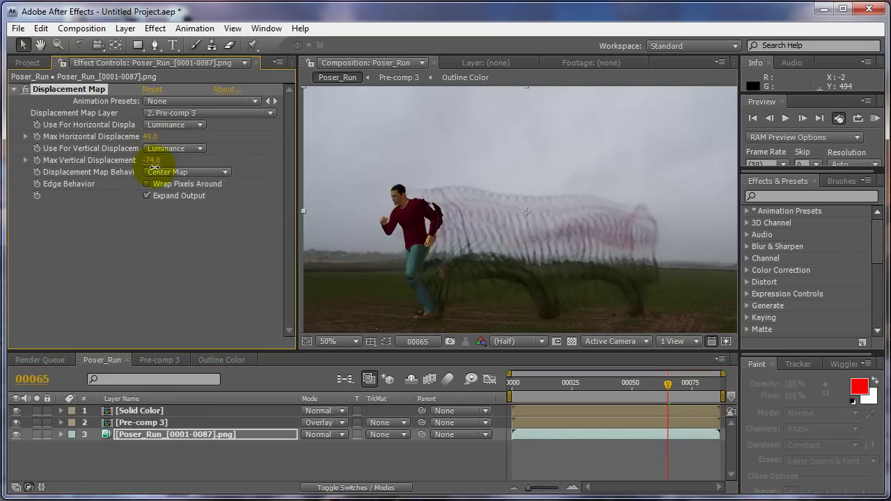
- Re-enable Pre-comp 3's Glow and adjust its intensity, radius and threshold, bringing Threshold to 0%
click(161, 422)
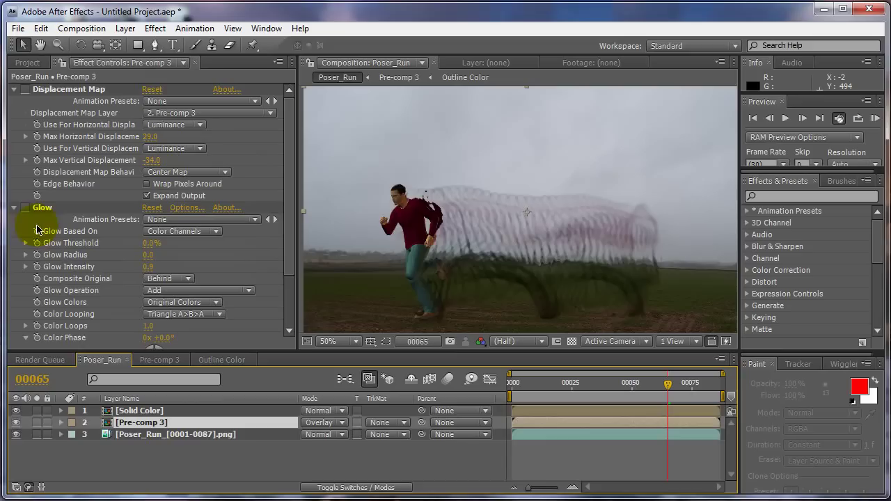
click(26, 209)
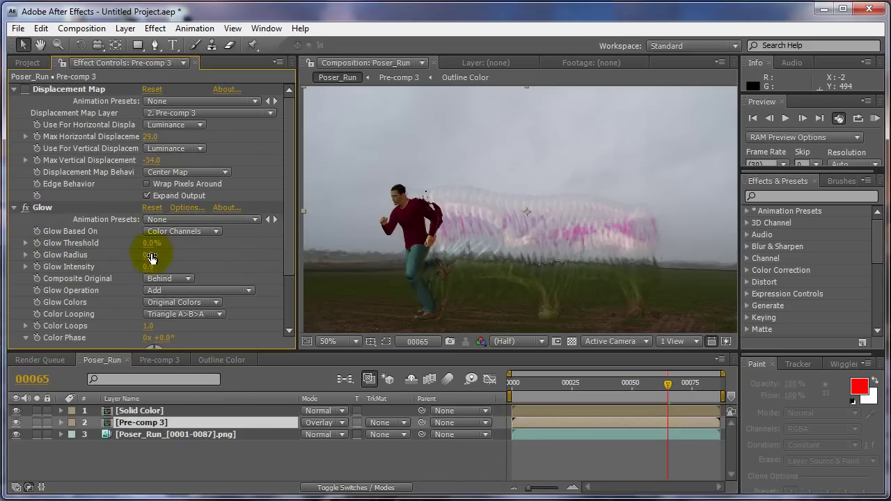
drag(150, 268, 189, 267)
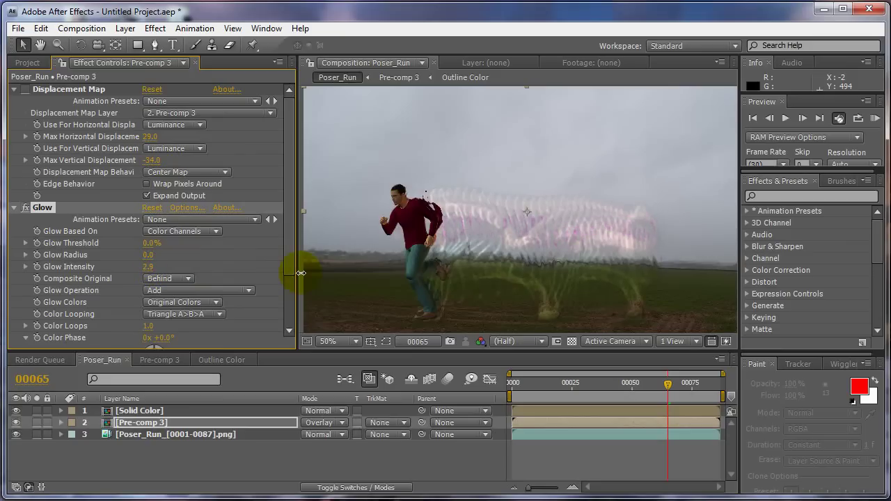
drag(385, 283, 267, 274)
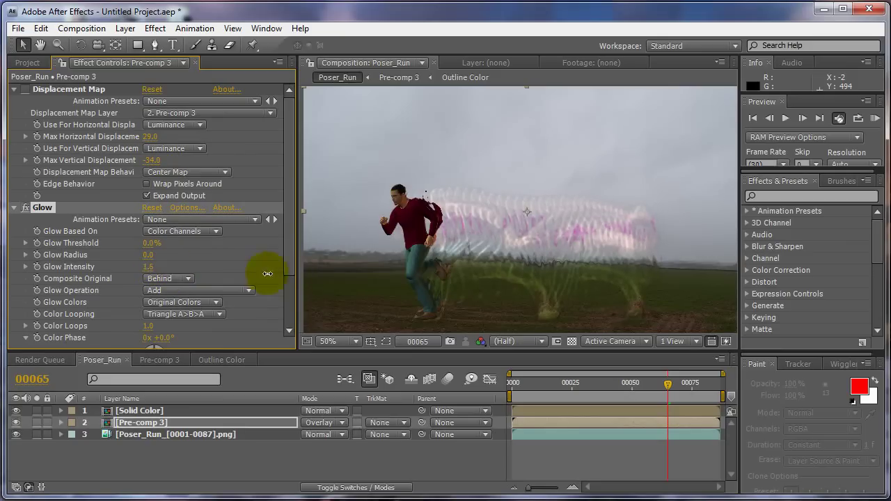
drag(150, 260, 164, 256)
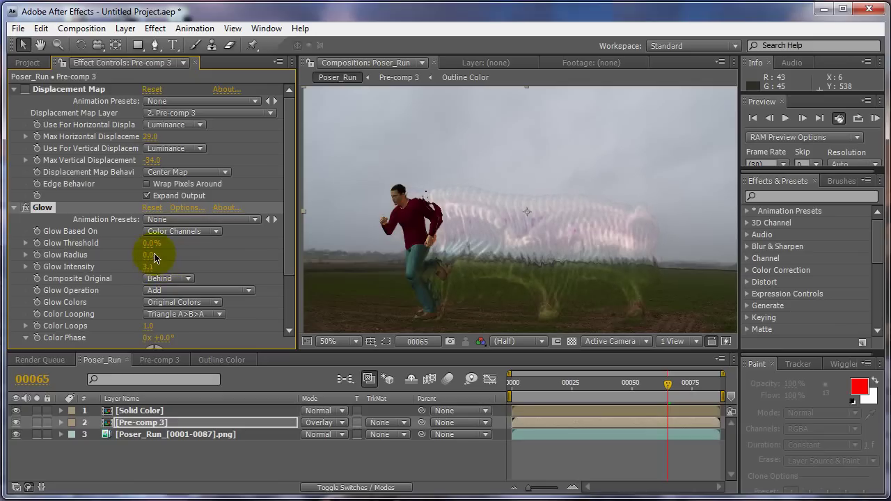
mouse_move(150, 242)
mouse_down()
mouse_move(159, 243)
mouse_move(109, 240)
mouse_up()
- Switch off the Glow effect and reselect the Pre-comp 3 layer
click(42, 209)
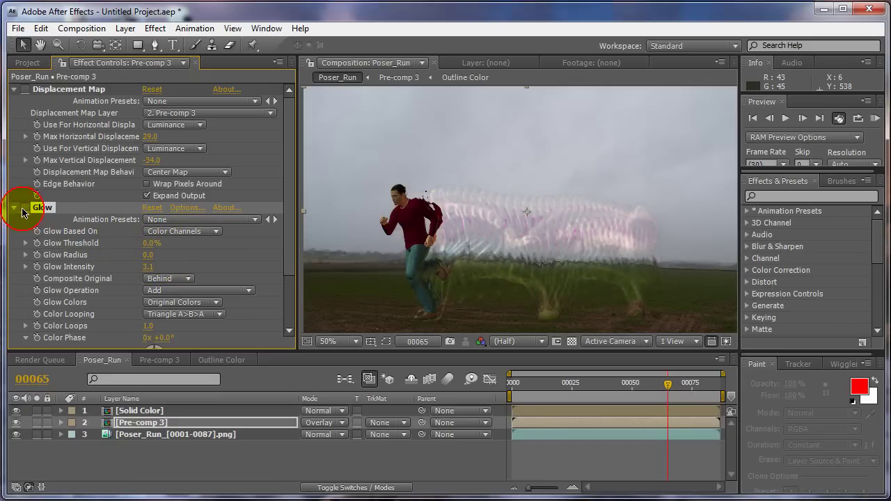
click(23, 209)
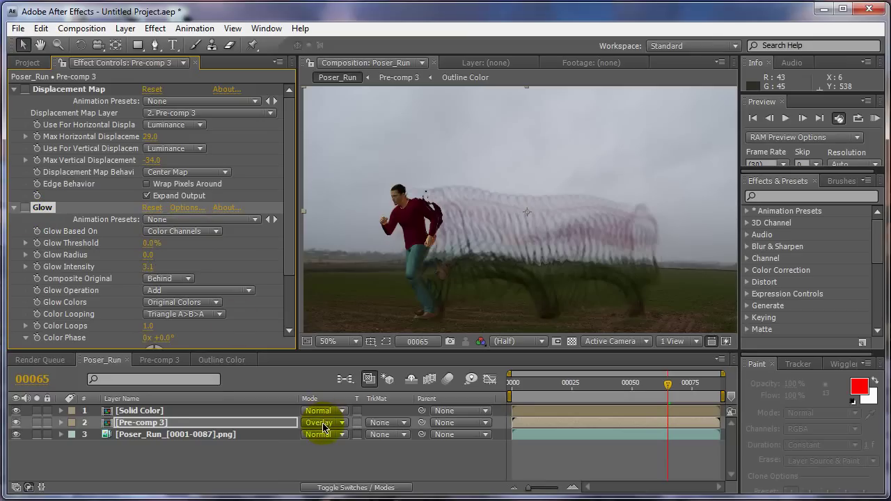
click(187, 426)
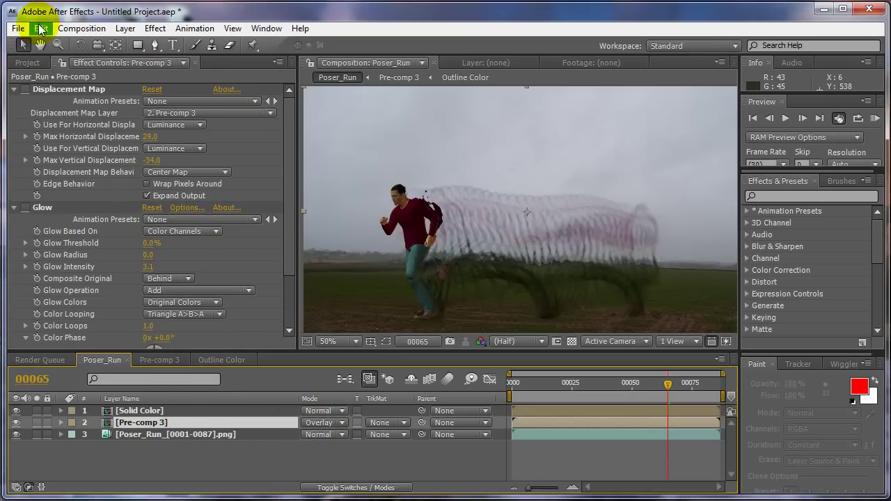
- Duplicate Pre-comp 3 and set the top copy's blend mode to Add
click(41, 29)
click(50, 162)
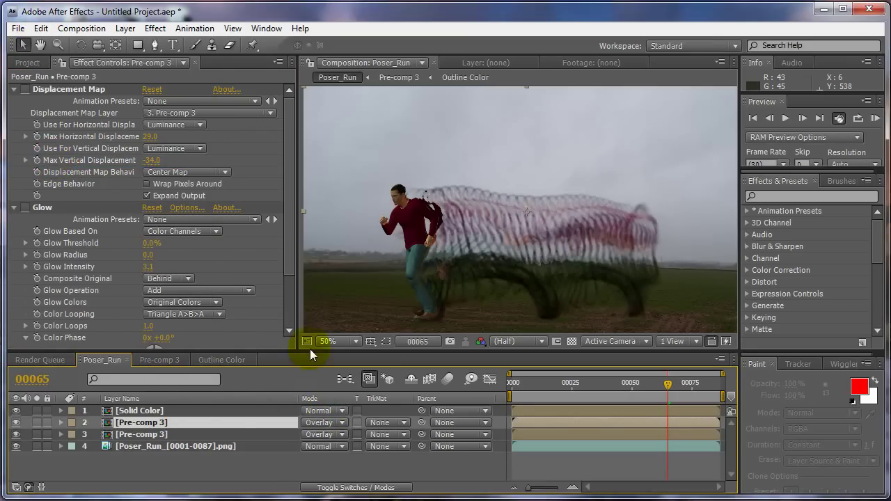
click(320, 423)
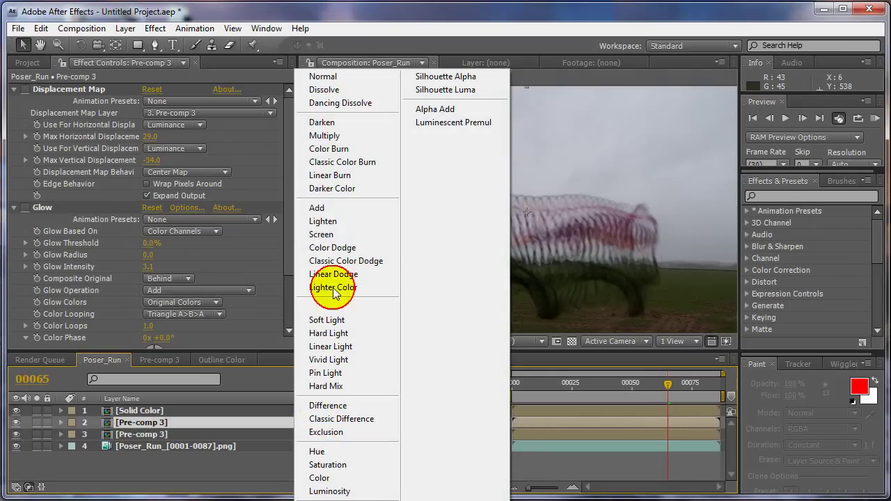
click(331, 222)
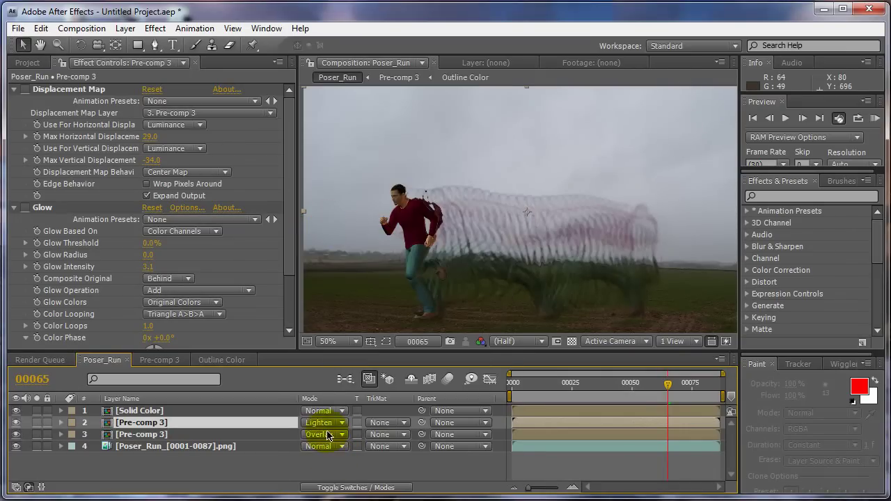
click(329, 435)
click(323, 208)
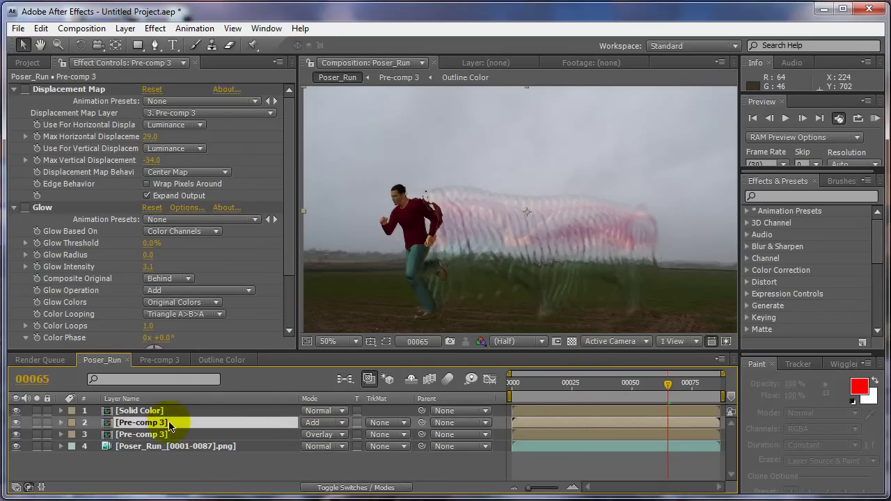
- Set the runner footage's Max Horizontal Displacement to 55
click(158, 449)
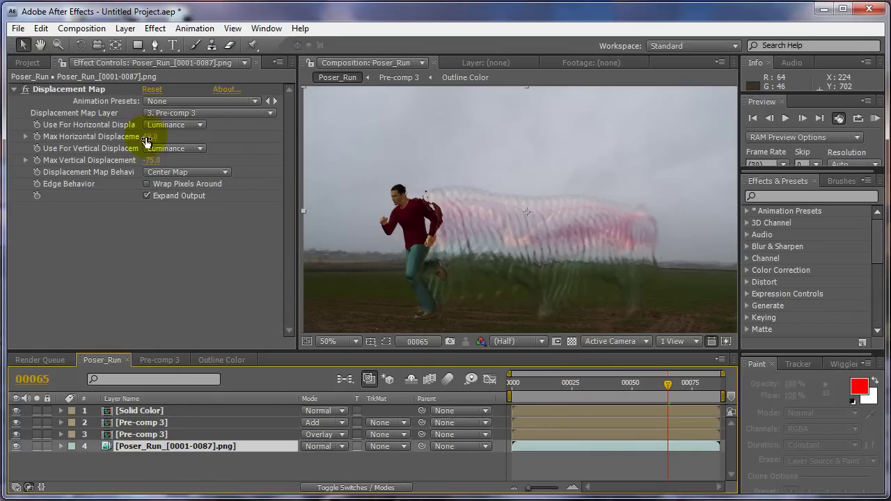
mouse_move(174, 137)
mouse_down()
mouse_move(418, 165)
mouse_move(17, 164)
mouse_move(128, 163)
mouse_up()
click(178, 163)
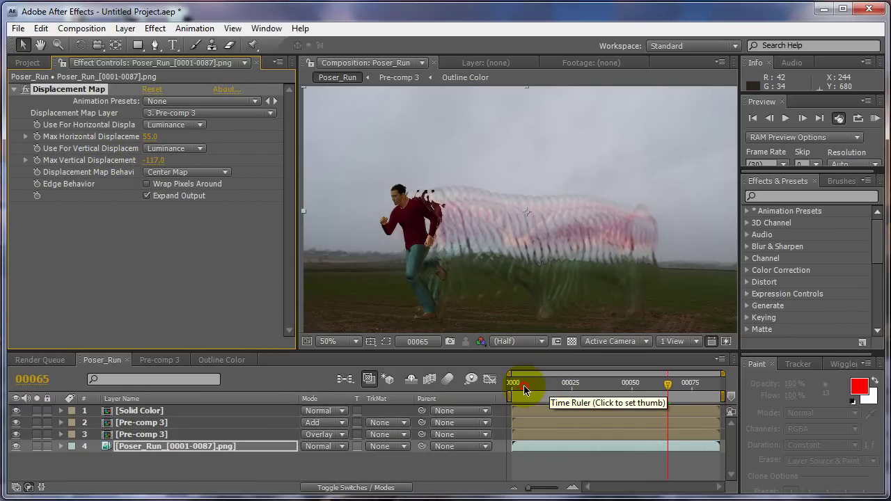
- Return to the first frame and play a RAM preview of the composition
drag(518, 386, 502, 392)
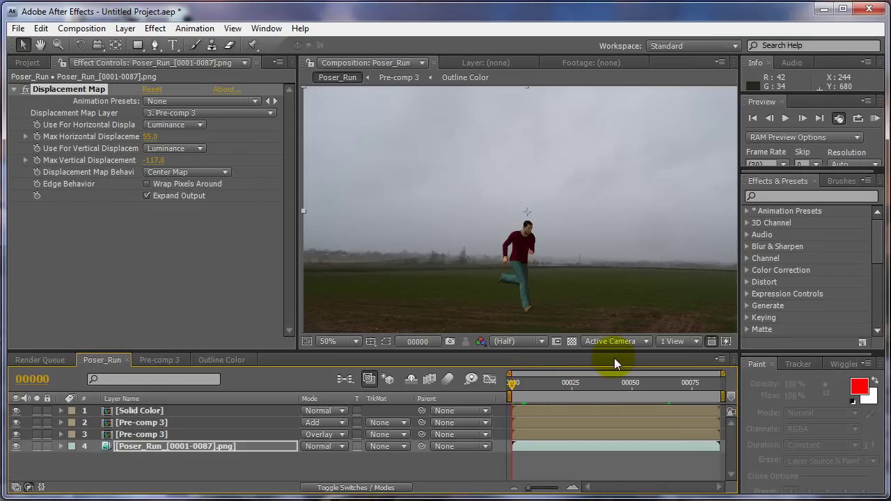
key(KP_0)
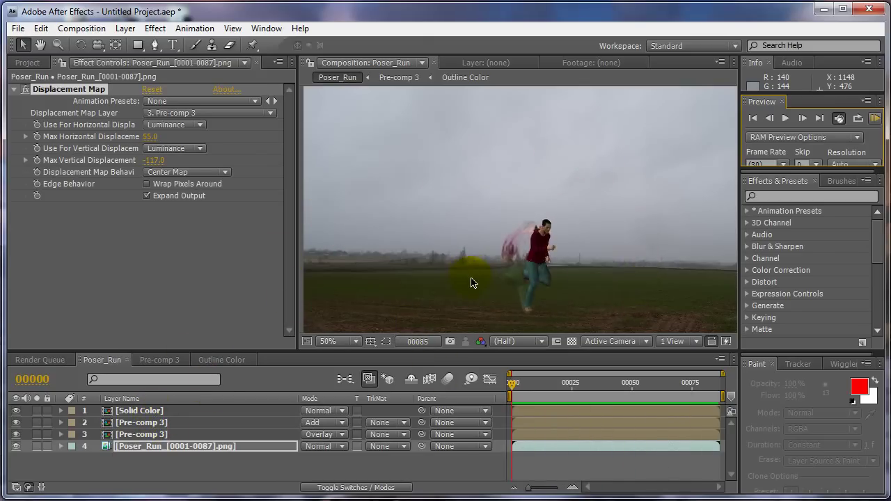
click(185, 453)
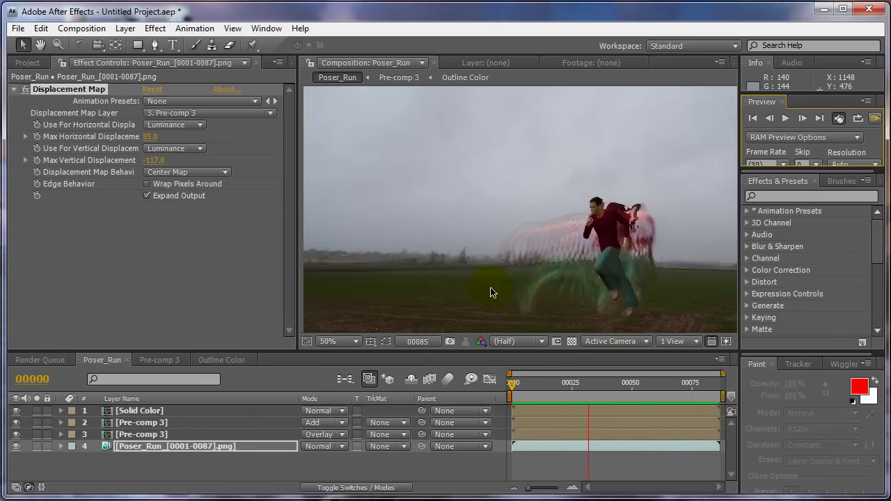
drag(522, 254, 447, 260)
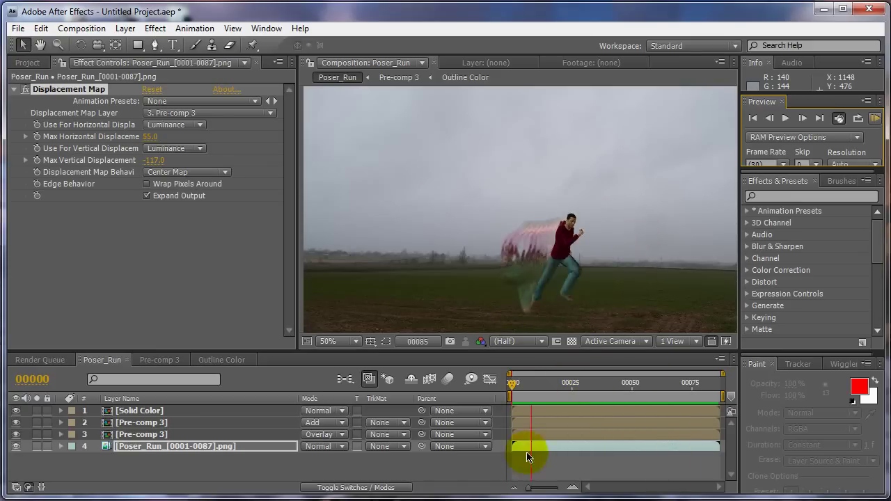
click(793, 122)
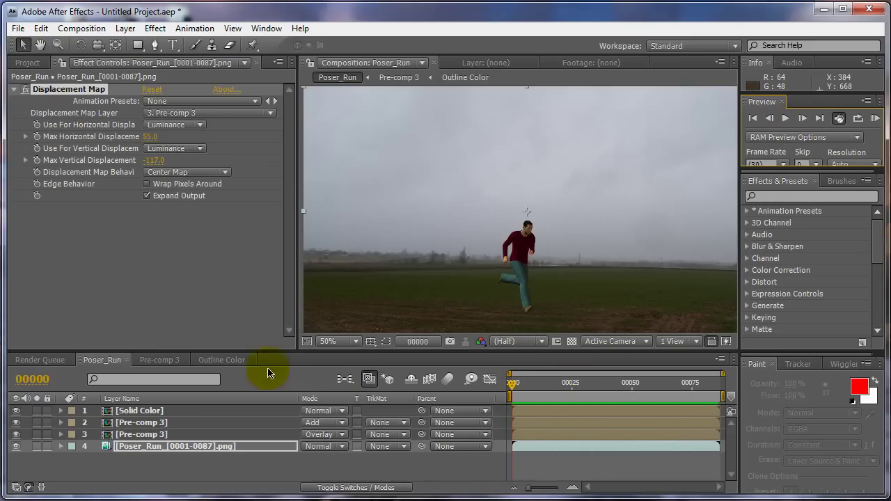
drag(537, 389, 586, 382)
- In Pre-comp 3 at frame 0, set Direction Spread to 0.0 and expand Particular's Emitter properties
click(158, 359)
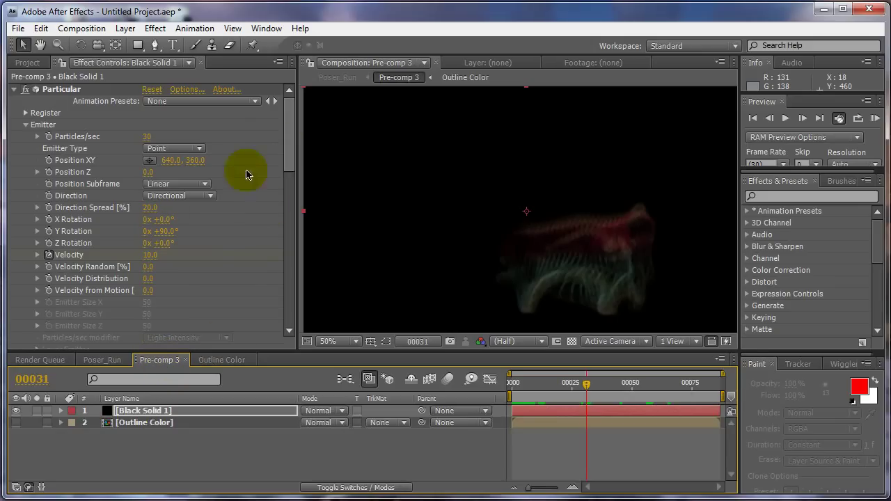
click(515, 383)
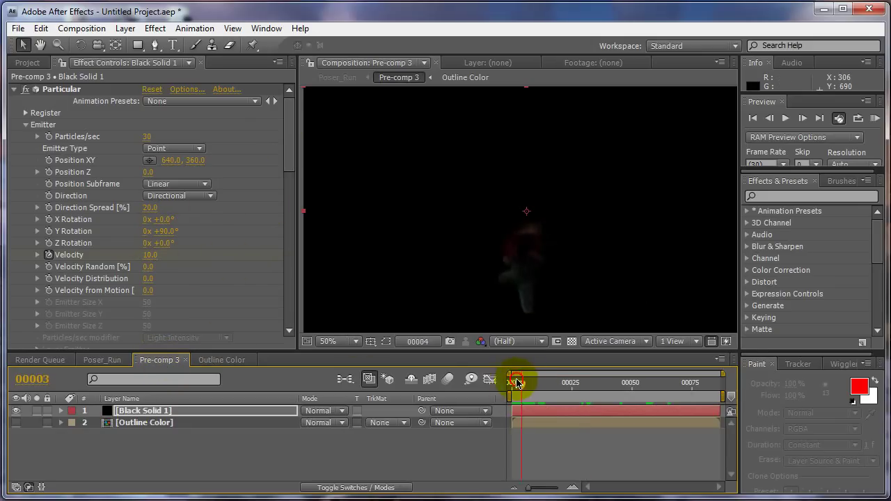
drag(143, 210, 109, 210)
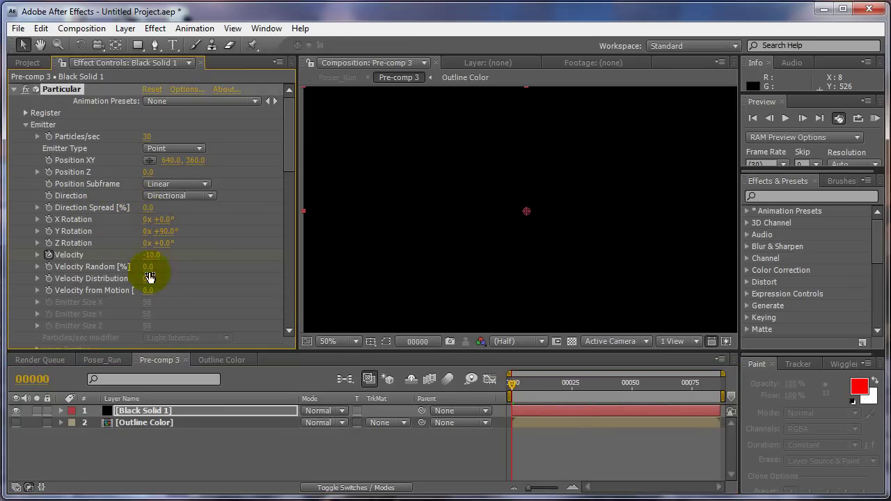
click(61, 419)
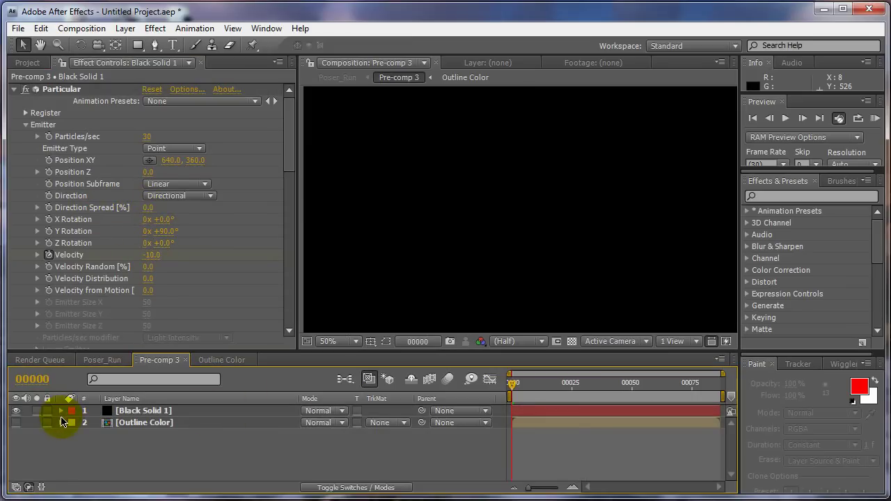
click(61, 412)
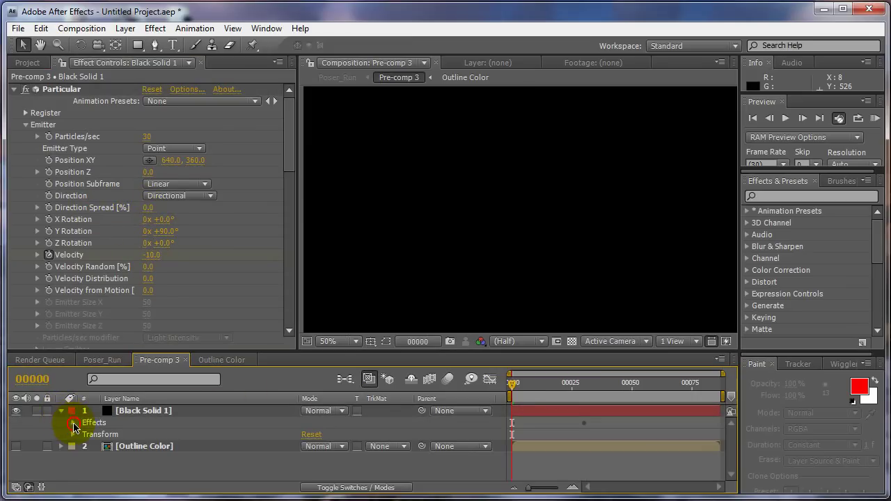
click(74, 423)
click(84, 434)
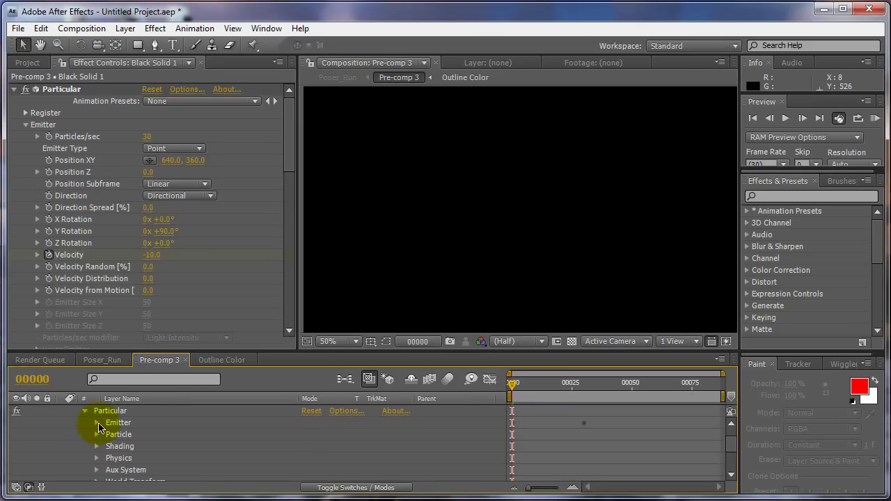
click(97, 425)
scroll(391, 447, down, 5)
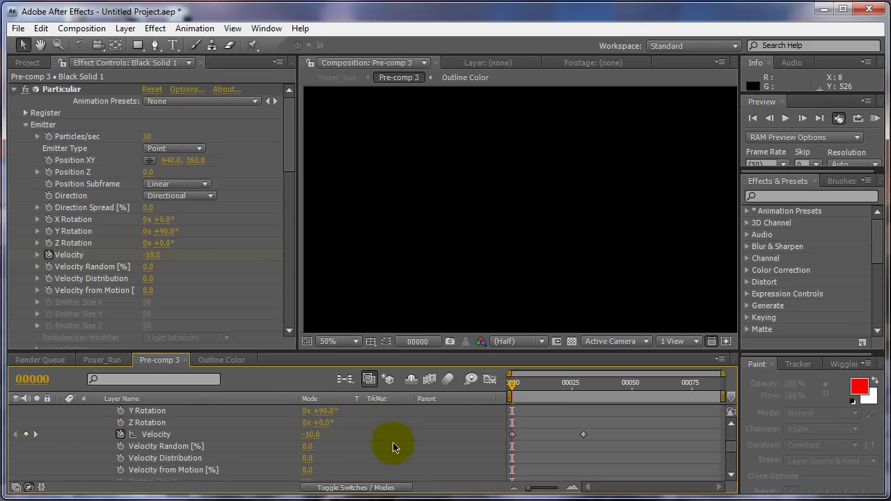
- Keyframe emitter Velocity at -20 on the first keyframe and 50 on the next
click(147, 254)
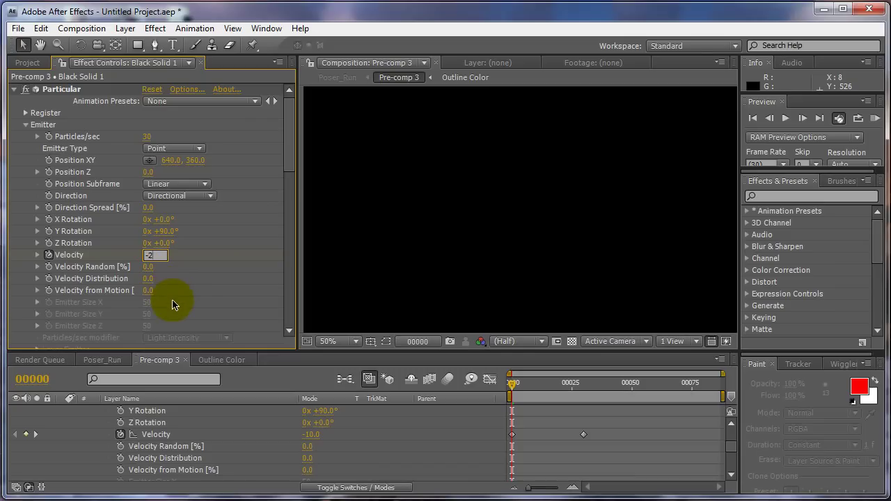
text(-20)
key(Tab)
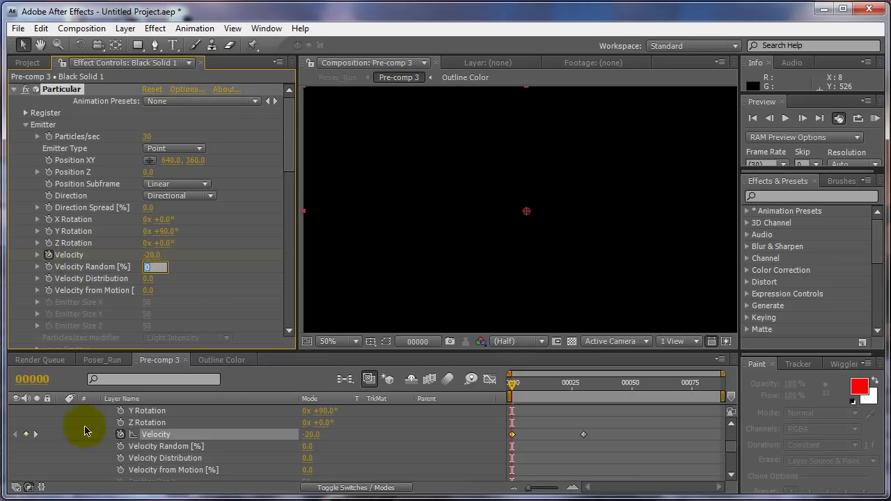
click(38, 437)
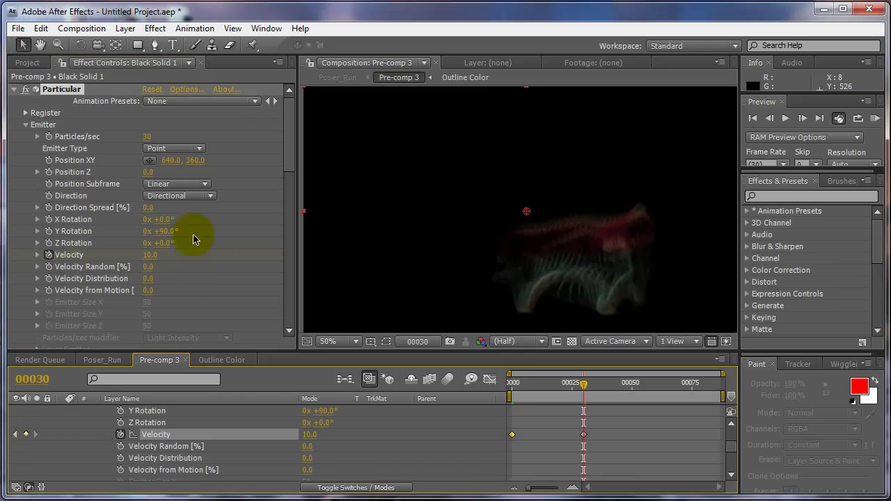
click(150, 256)
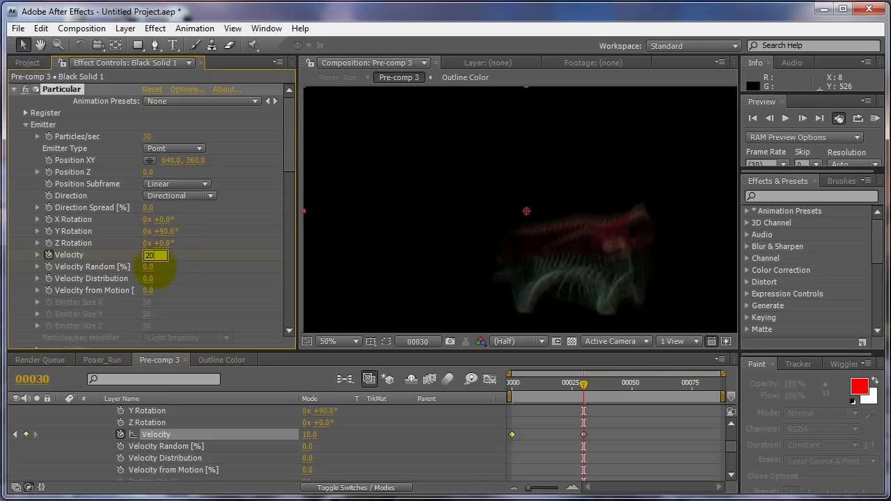
click(472, 338)
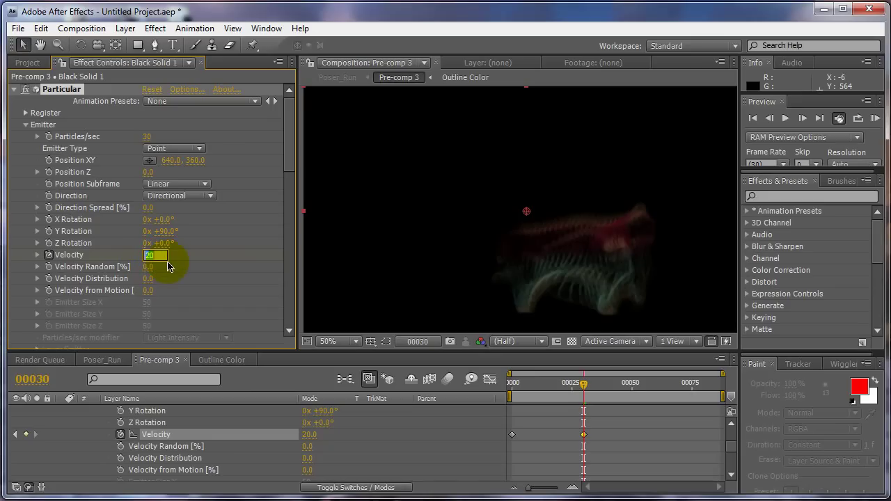
key(Tab)
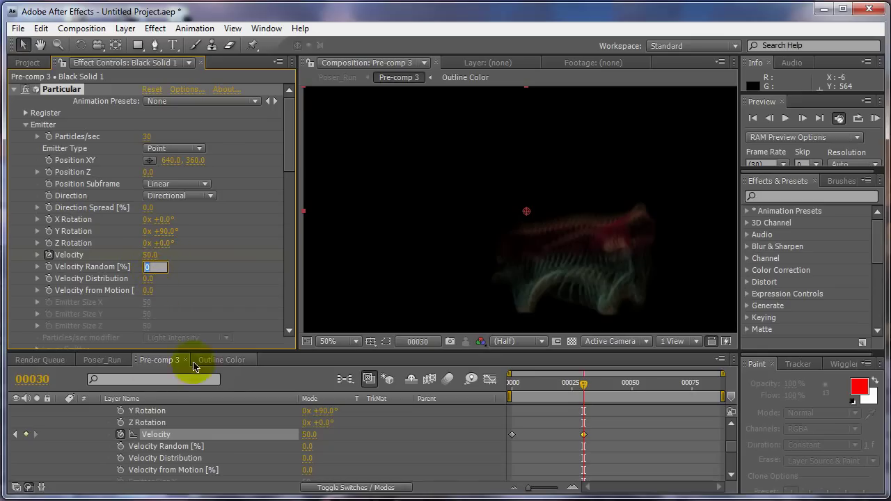
click(13, 441)
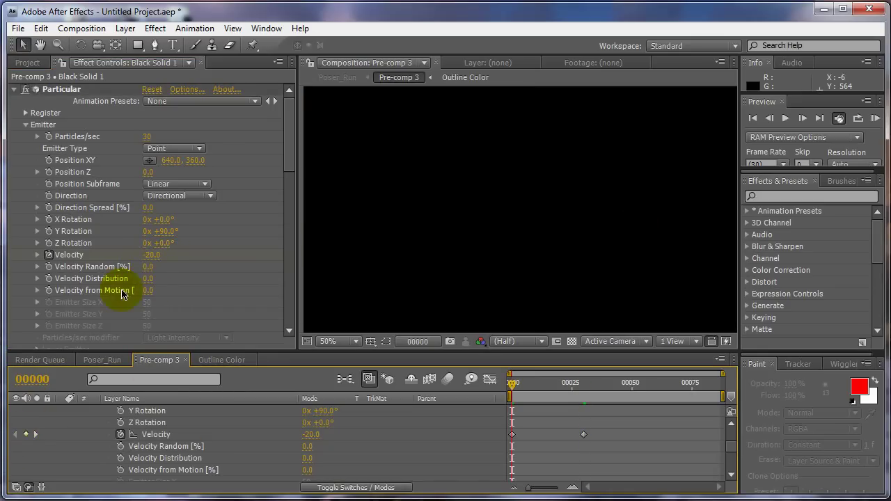
- Change the starting Velocity to -50 and scroll down to Fast Blur
click(150, 256)
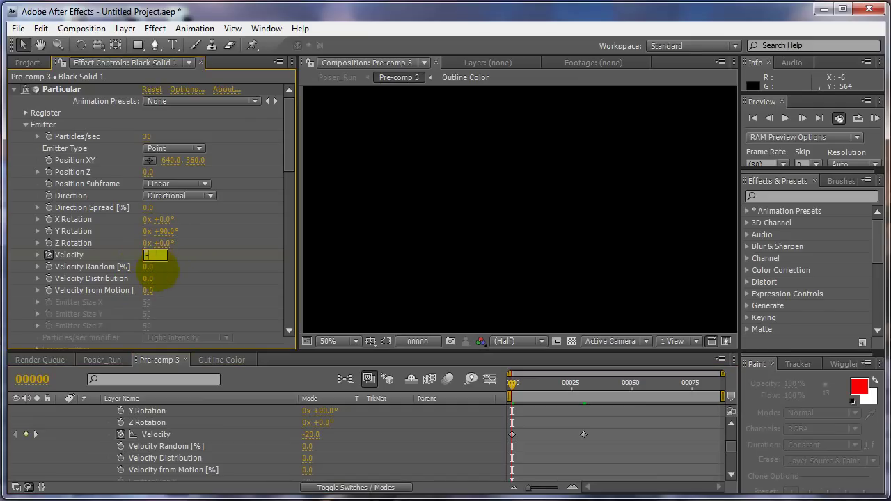
text(-50)
key(Tab)
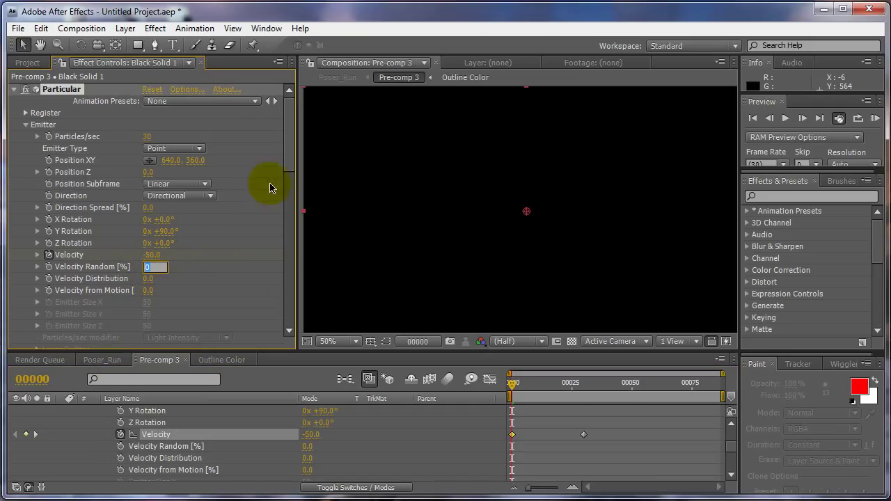
drag(288, 160, 288, 328)
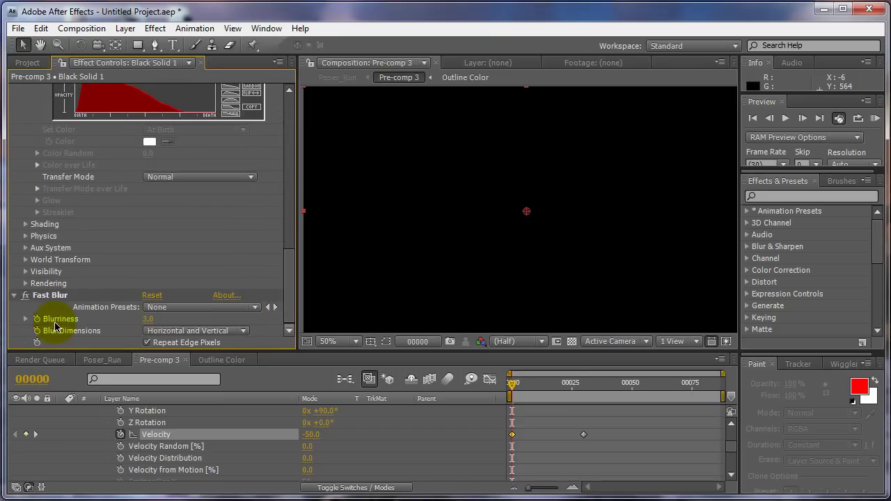
- Disable the CC Vector Blur effect in the Outline Color composition
click(212, 360)
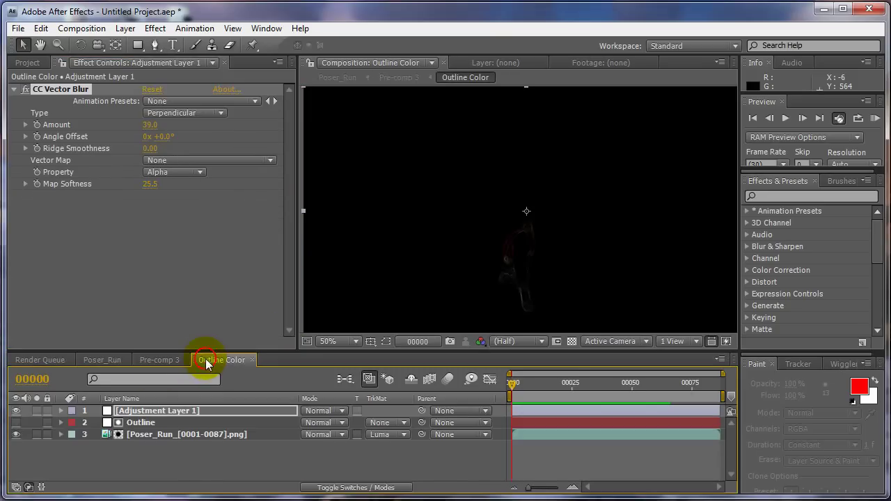
click(23, 90)
click(25, 89)
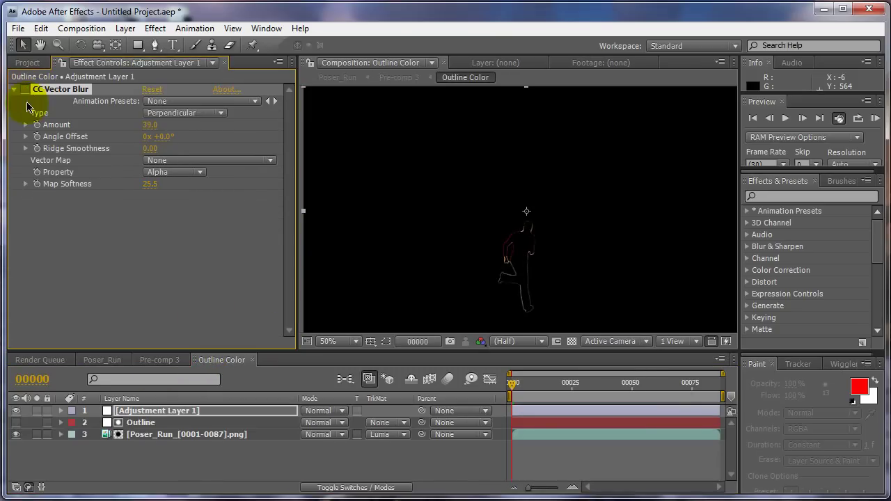
- Scrub Poser_Run later in time to view the ghost trail arcing behind the runner
click(102, 360)
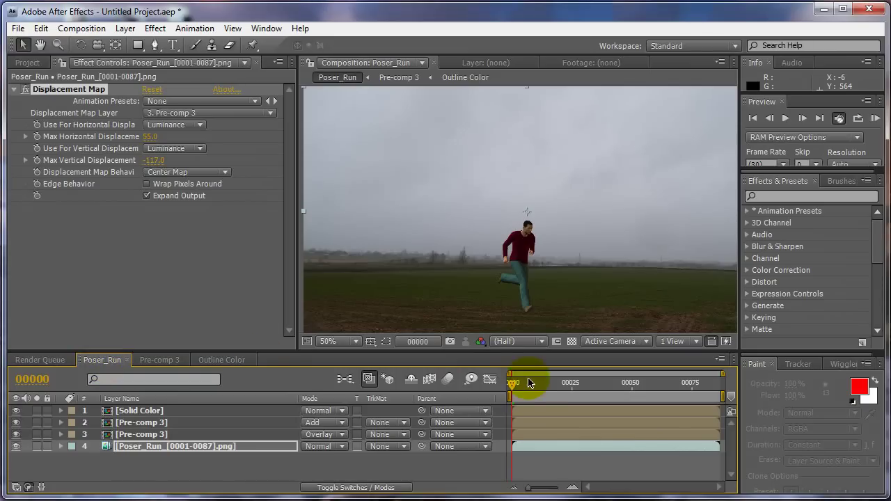
drag(526, 388, 644, 373)
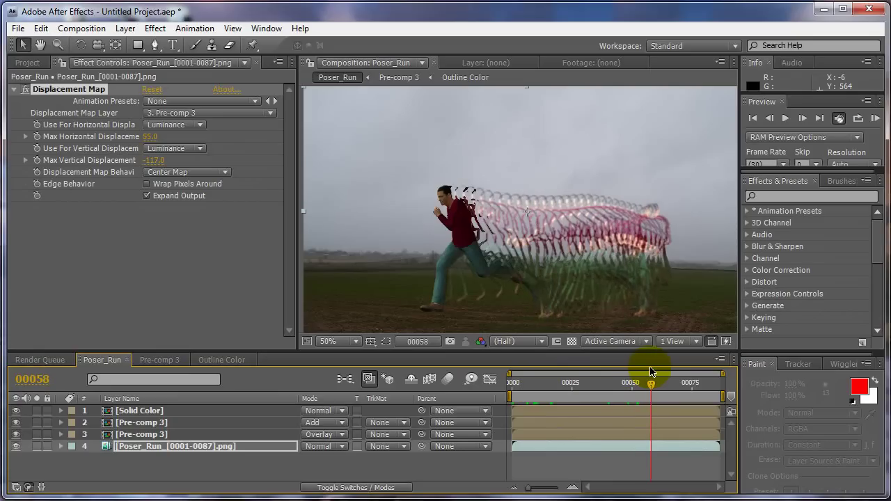
click(205, 359)
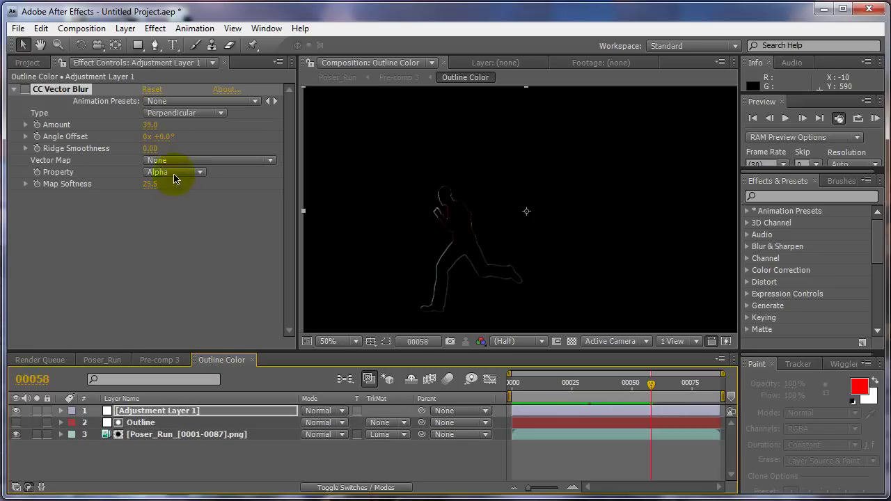
- Set Pre-comp 3's Fast Blur Blurriness to 5
click(168, 360)
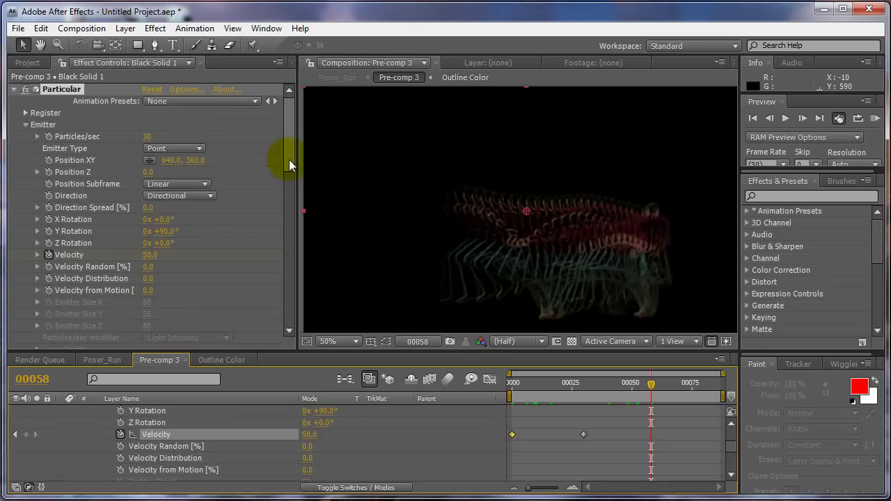
drag(289, 159, 296, 340)
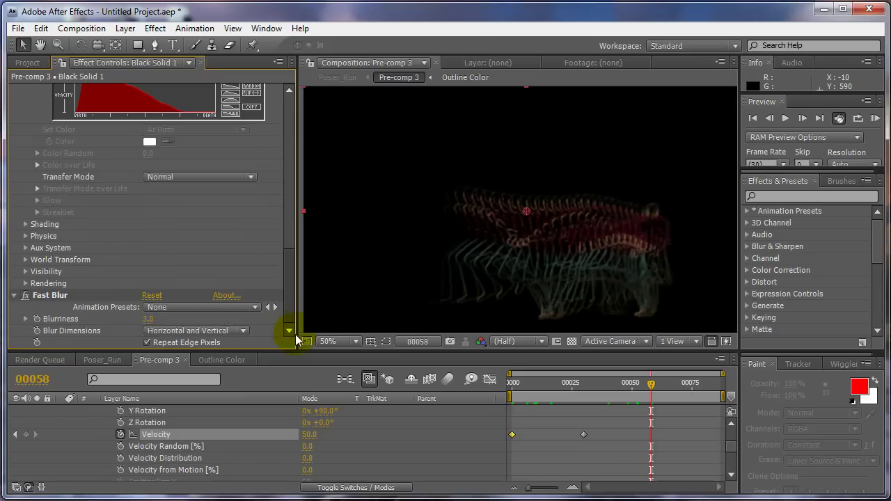
click(143, 319)
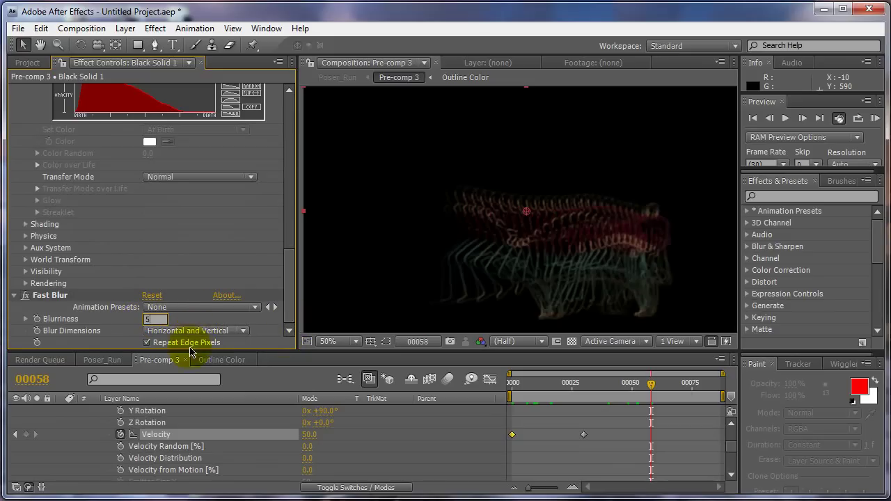
key(Tab)
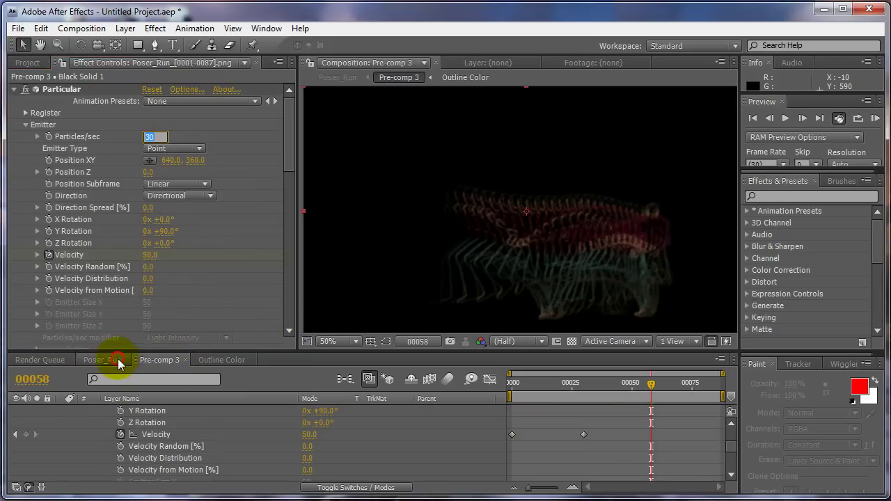
- Set the runner footage's Displacement Map to 58 horizontal and -59 vertical
click(102, 360)
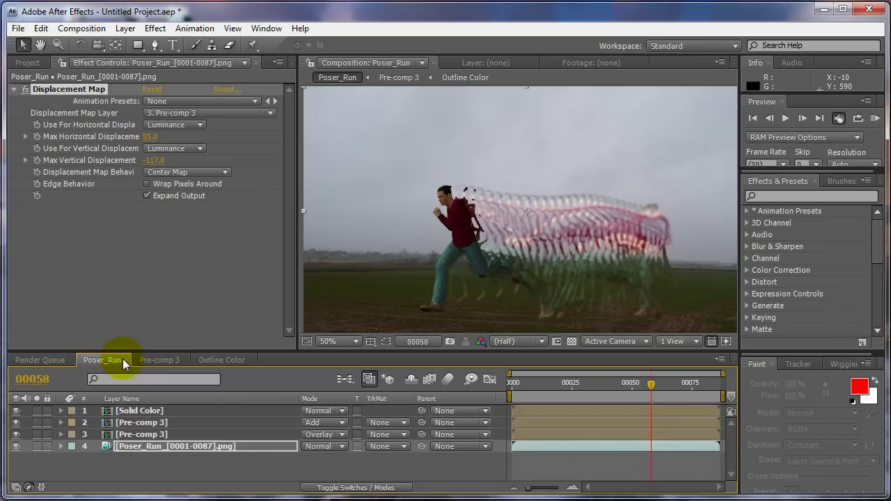
click(154, 449)
drag(150, 163, 223, 183)
mouse_move(151, 136)
mouse_down()
mouse_move(260, 143)
mouse_move(93, 144)
mouse_move(140, 144)
mouse_up()
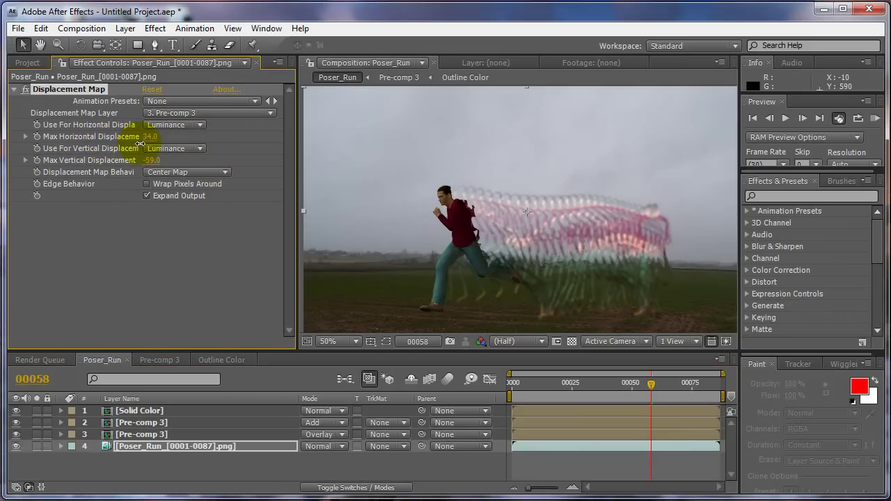
- Increase Fast Blur Blurriness in Pre-comp 3 and return to Poser_Run
click(167, 359)
drag(285, 148, 285, 343)
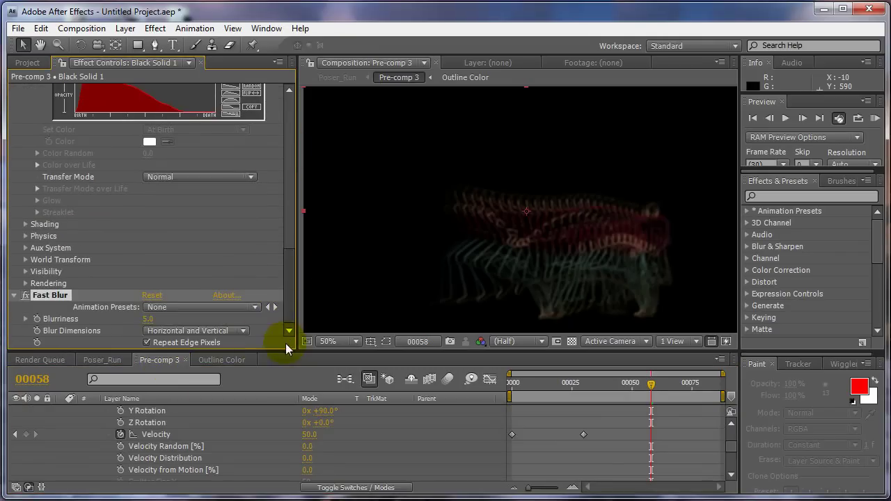
drag(151, 318, 155, 318)
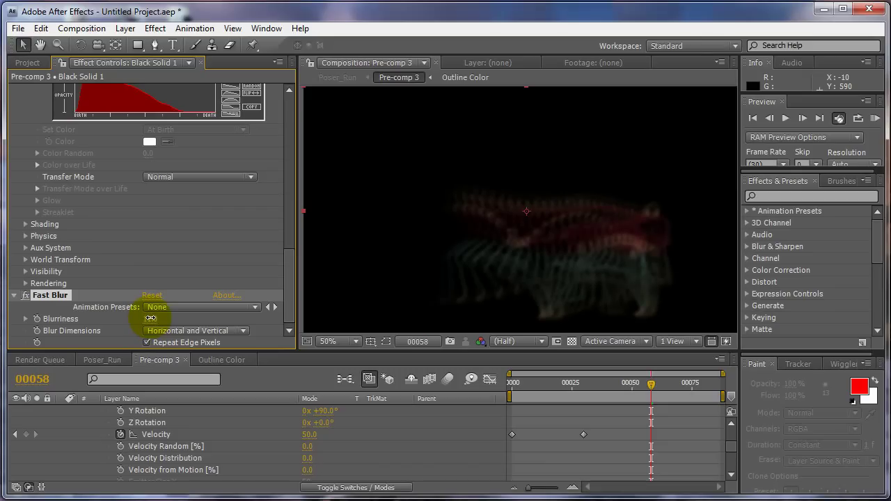
click(115, 362)
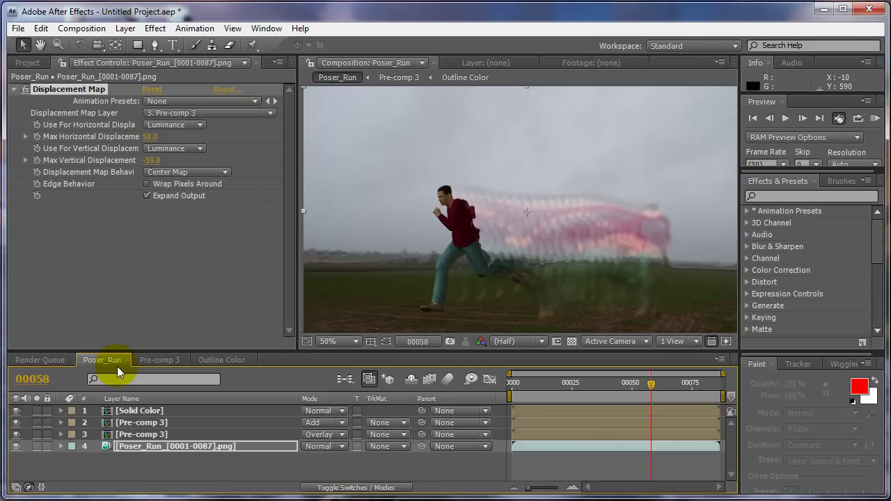
- Raise vertical displacement to -92 and set Pre-comp 3's Fast Blur Blurriness to 9
drag(149, 162, 213, 182)
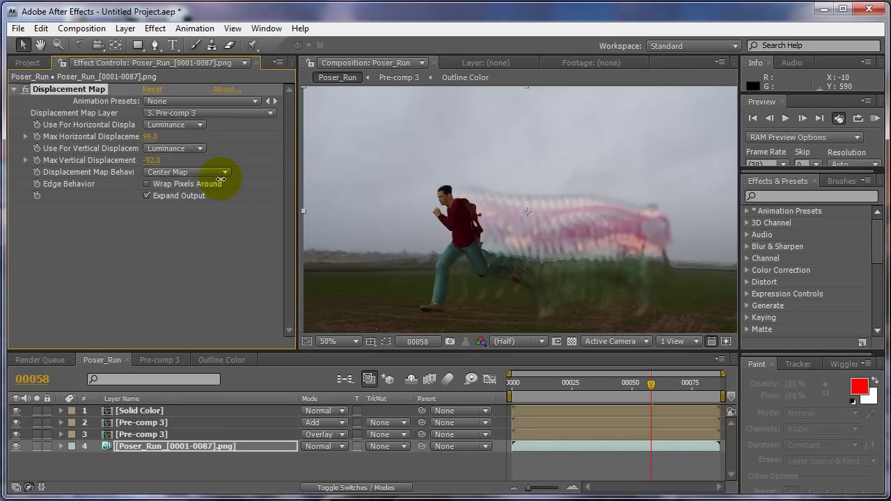
click(159, 359)
drag(291, 167, 288, 314)
click(149, 319)
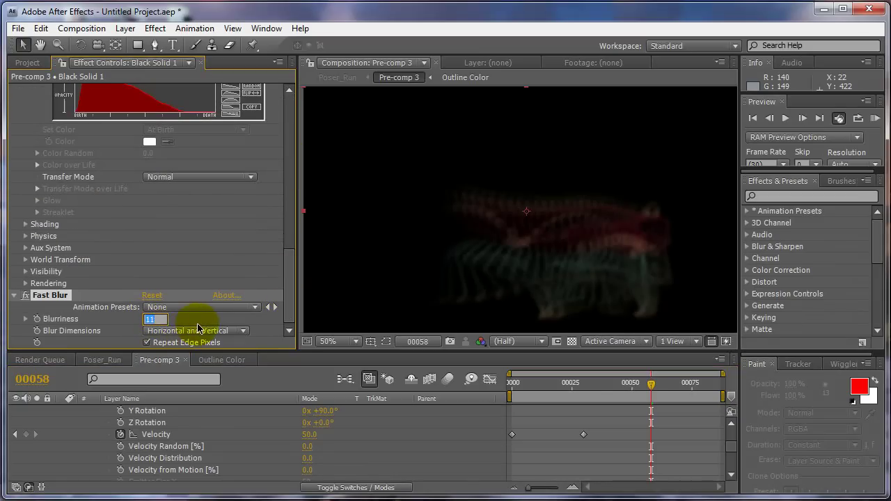
text(9)
key(Tab)
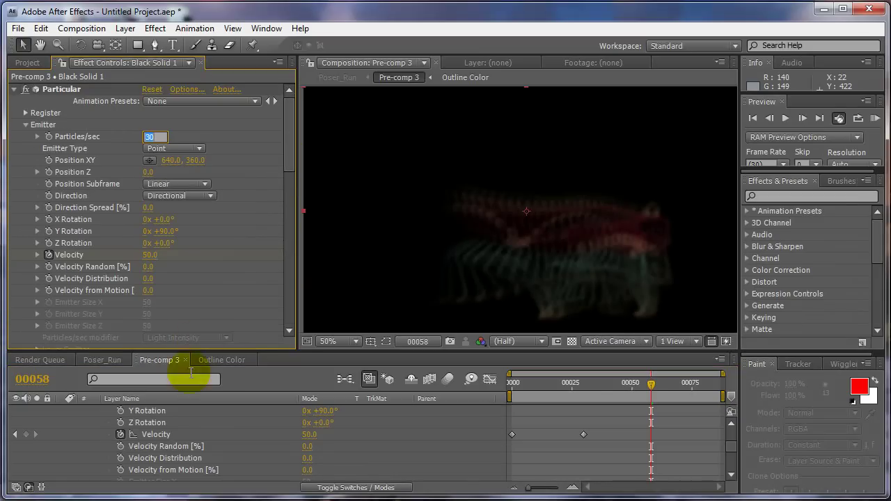
- Lower Poser_Run's horizontal displacement to 40 and return to frame 0
click(117, 363)
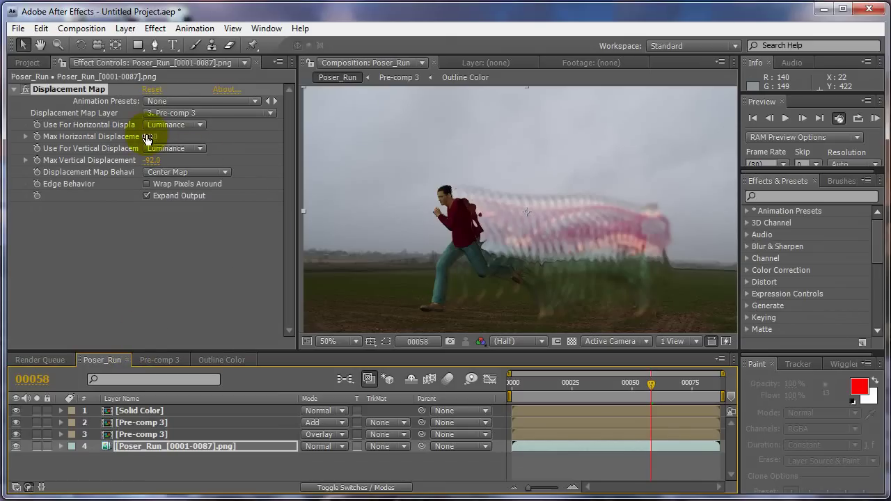
drag(147, 138, 134, 160)
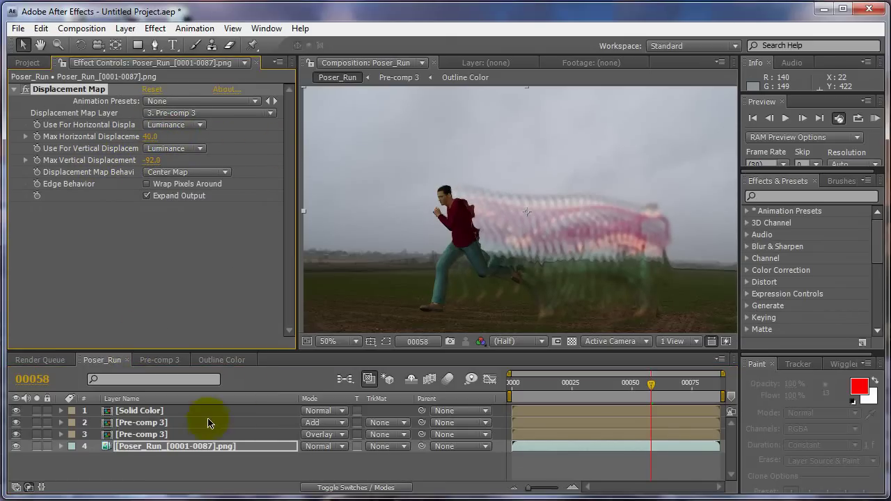
drag(529, 391, 483, 384)
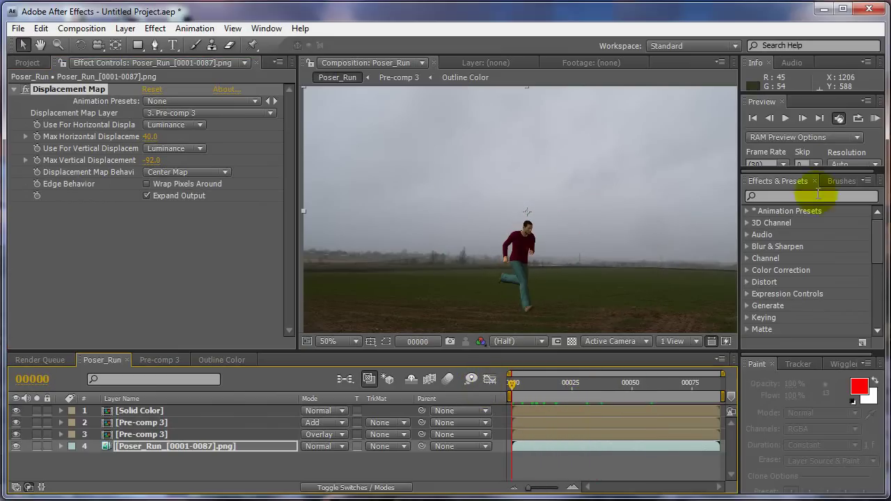
- Play a RAM preview of Poser_Run from the start
click(873, 120)
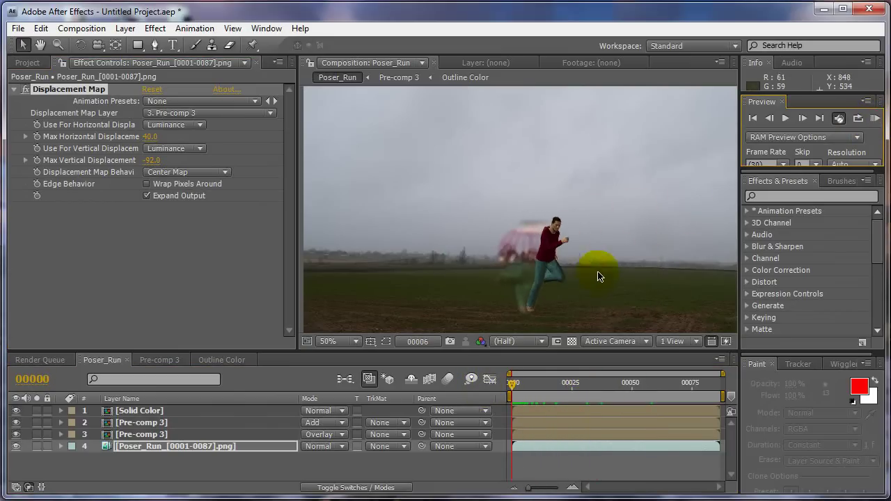